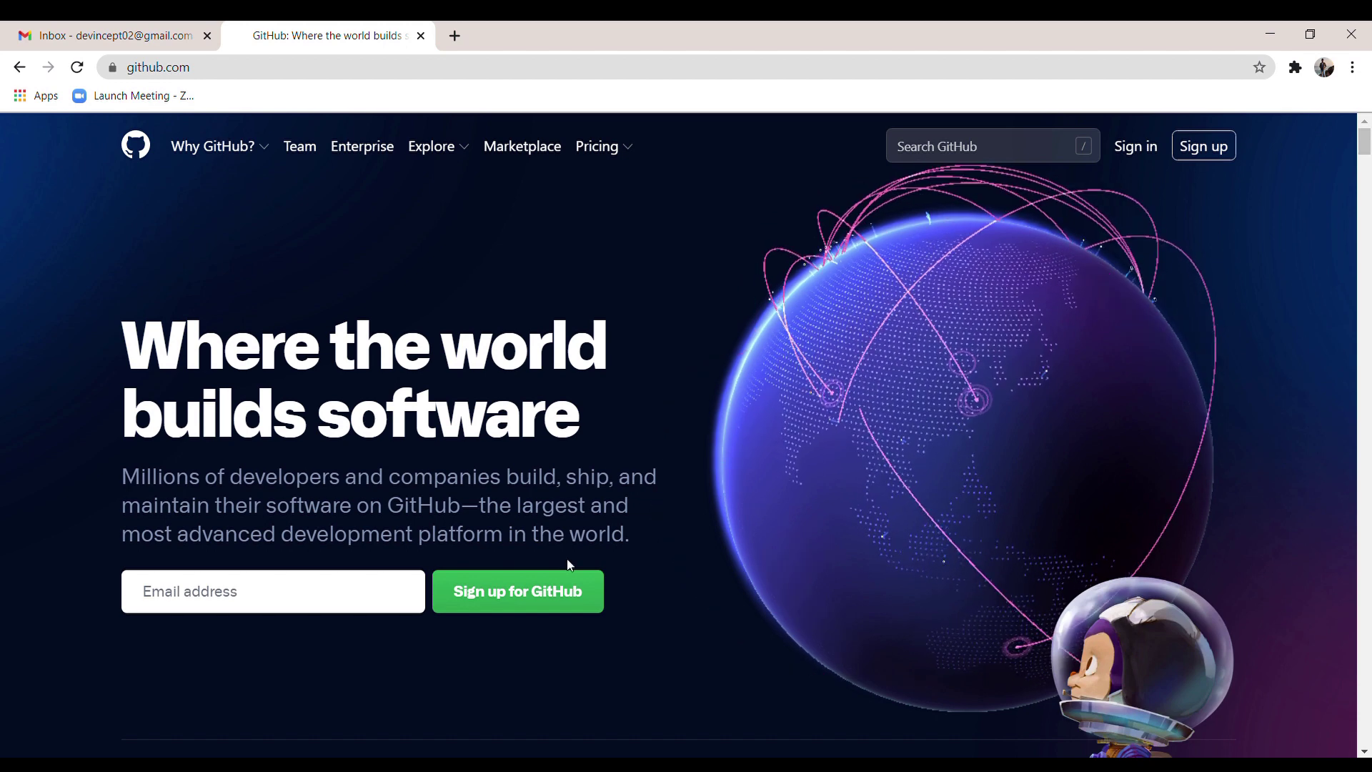
# Create a GitHub account with the username devincept0, filling in the account's email address and password
pyautogui.click(569, 577)
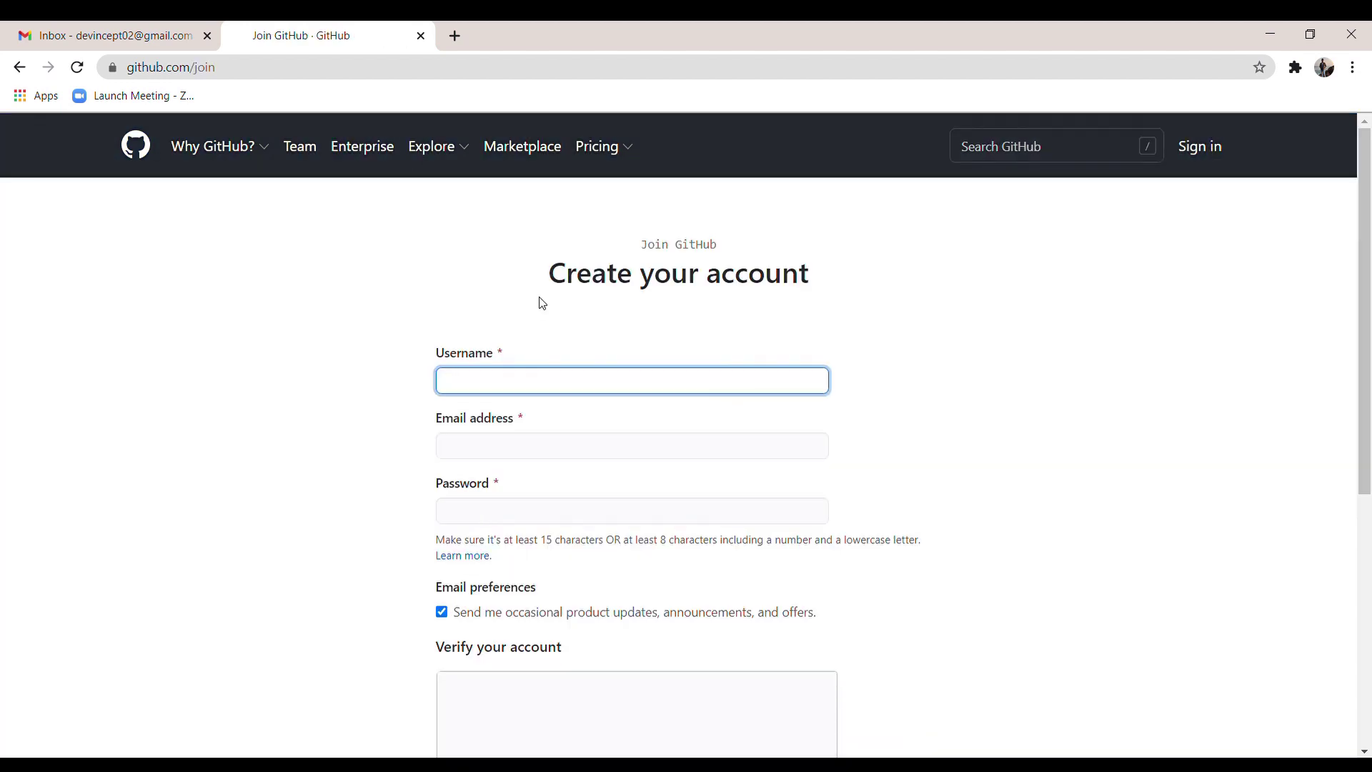
pyautogui.write('devincept0')
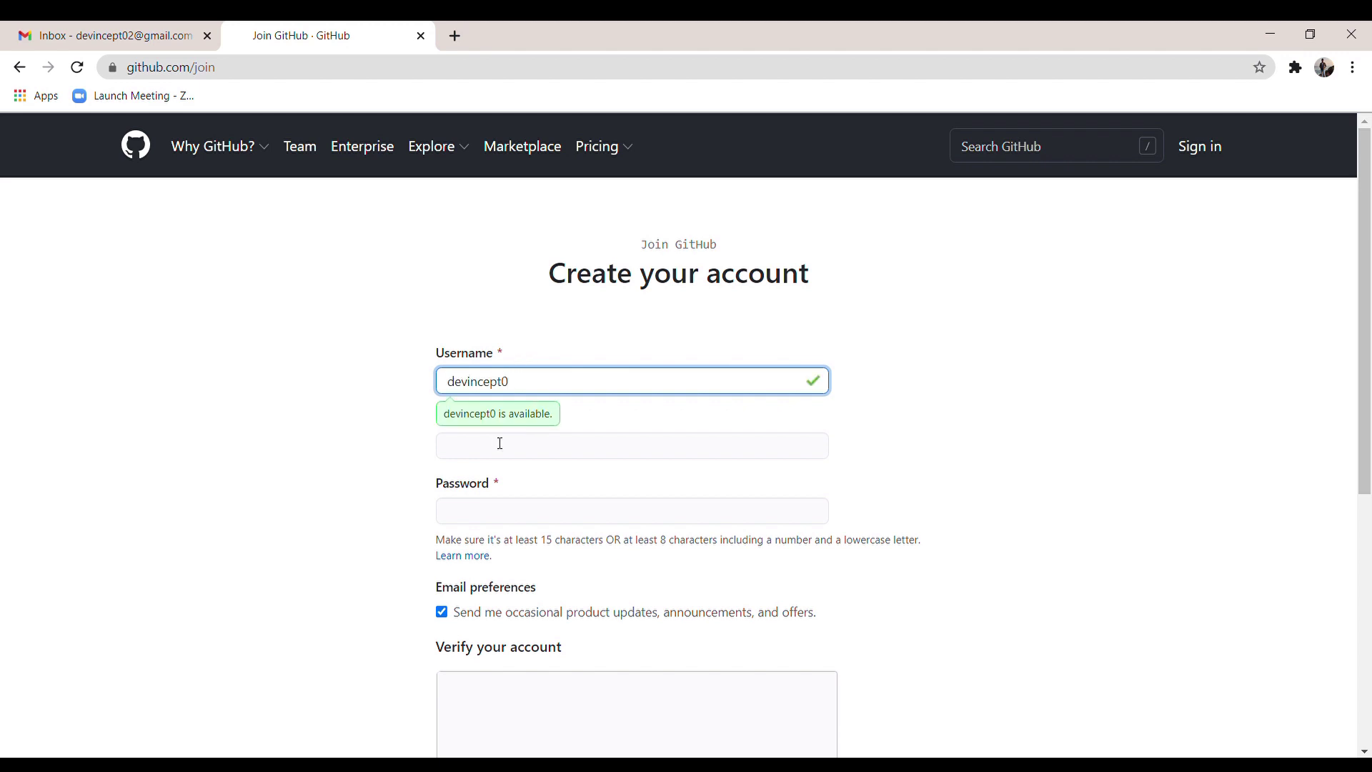
pyautogui.click(500, 443)
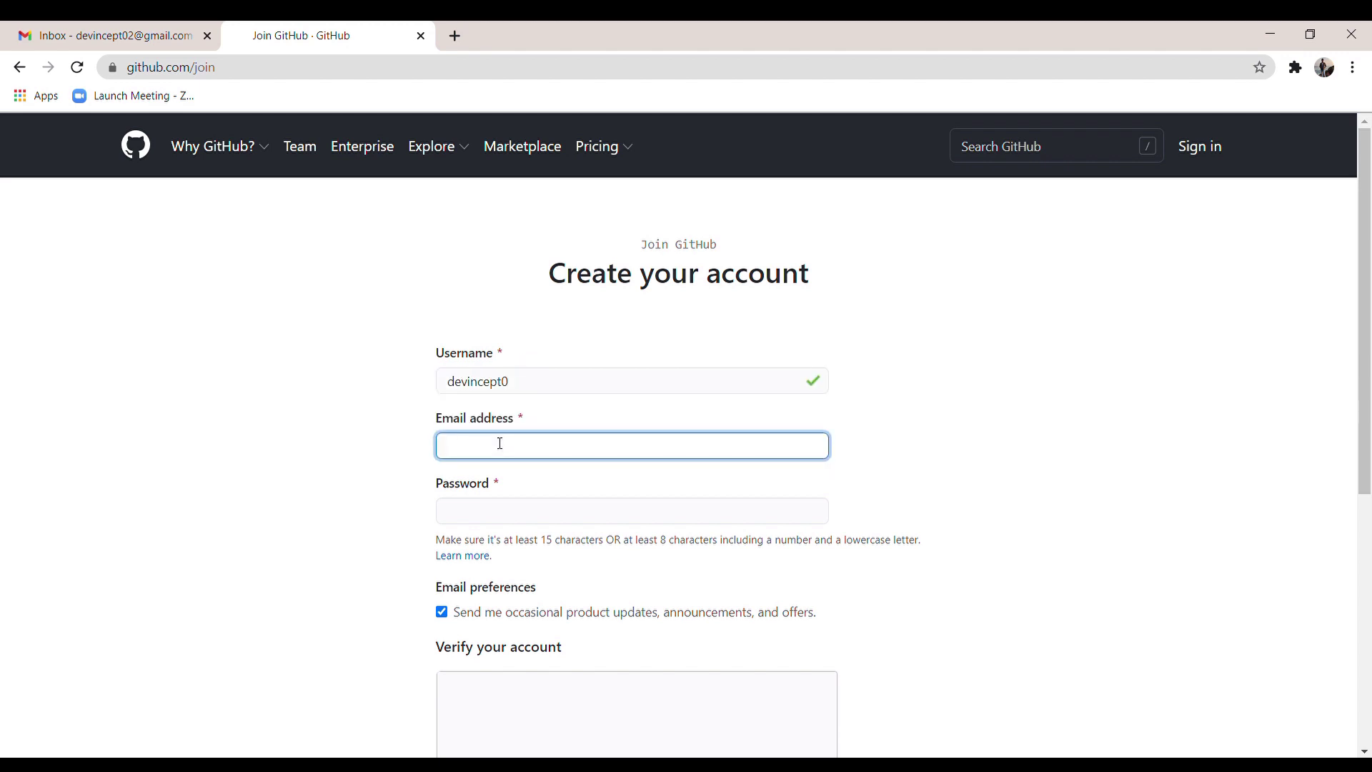
pyautogui.hotkey('ctrl', 'v')
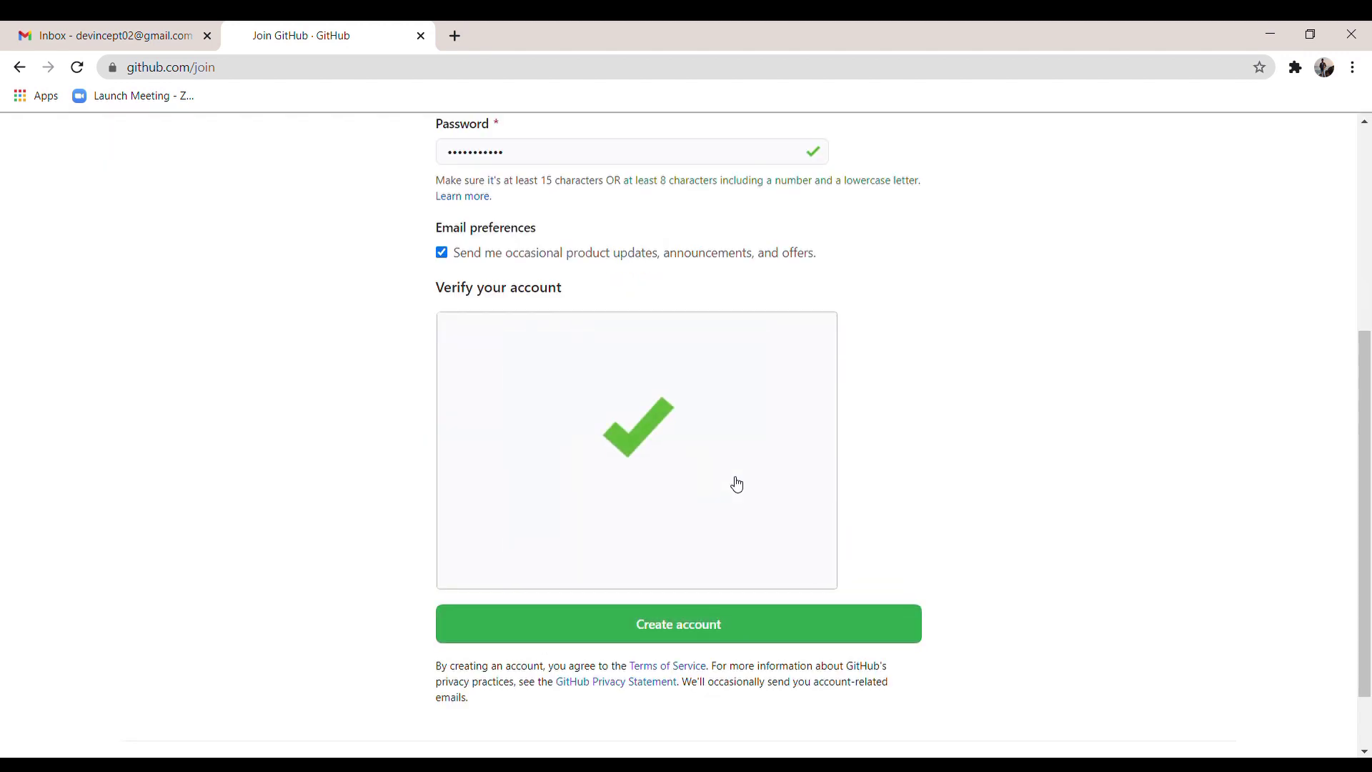
pyautogui.click(515, 634)
# Answer the welcome survey's programming experience question with A moderate amount
pyautogui.scroll(-2, 743, 547)
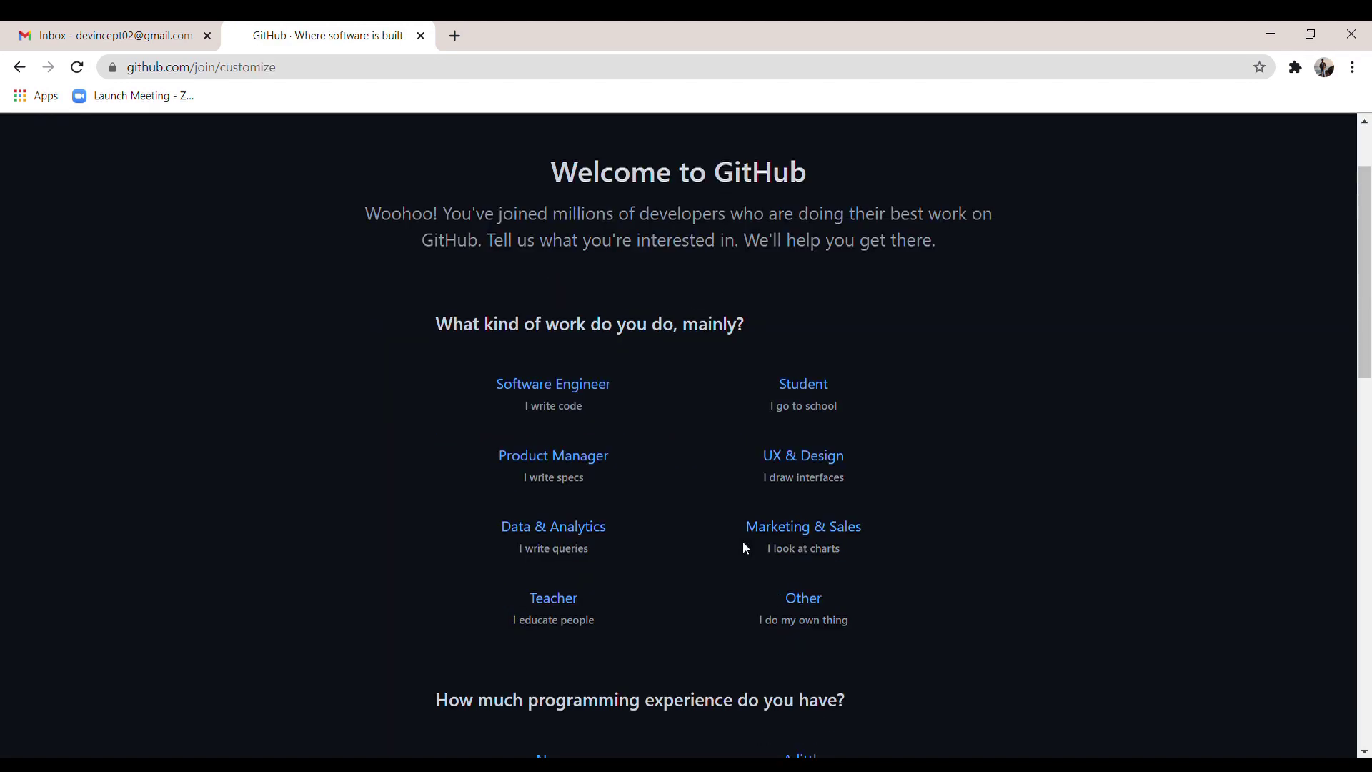
pyautogui.scroll(-10, 744, 546)
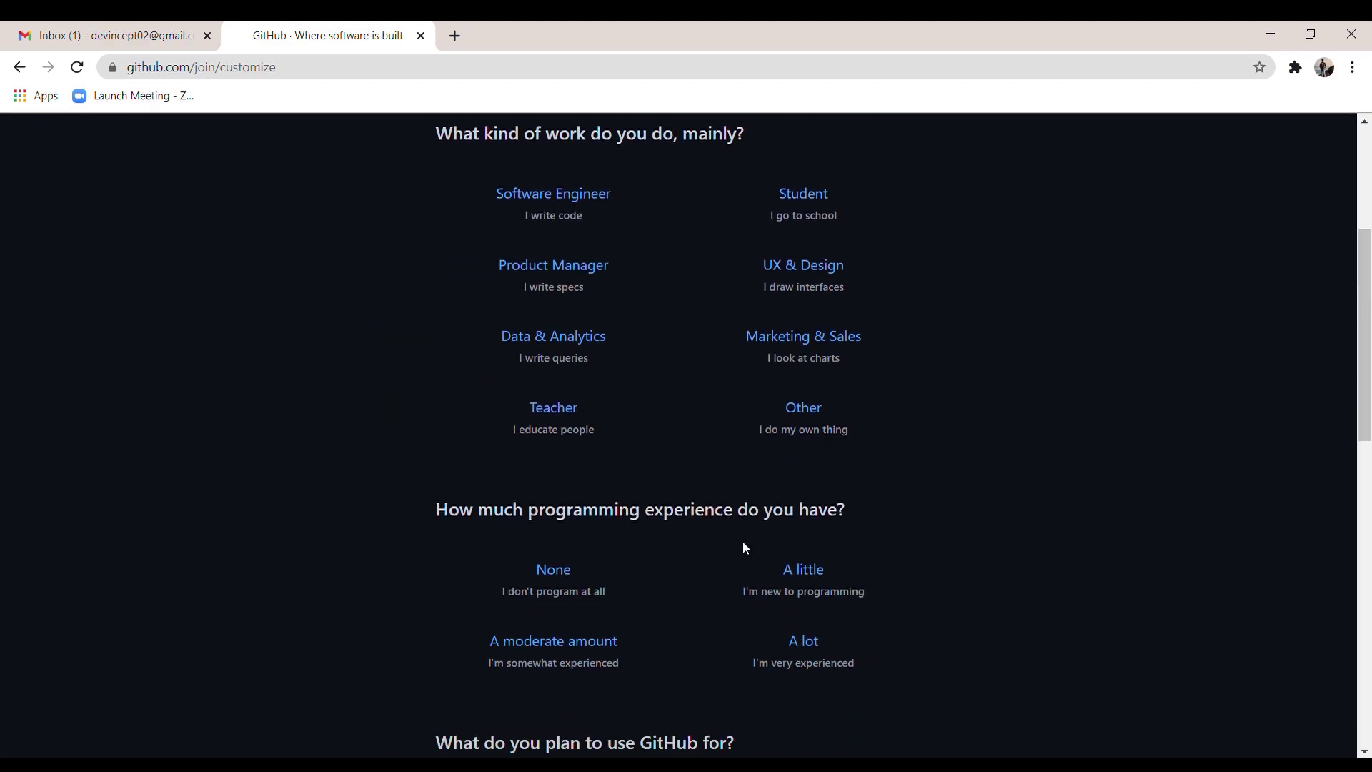
pyautogui.click(582, 640)
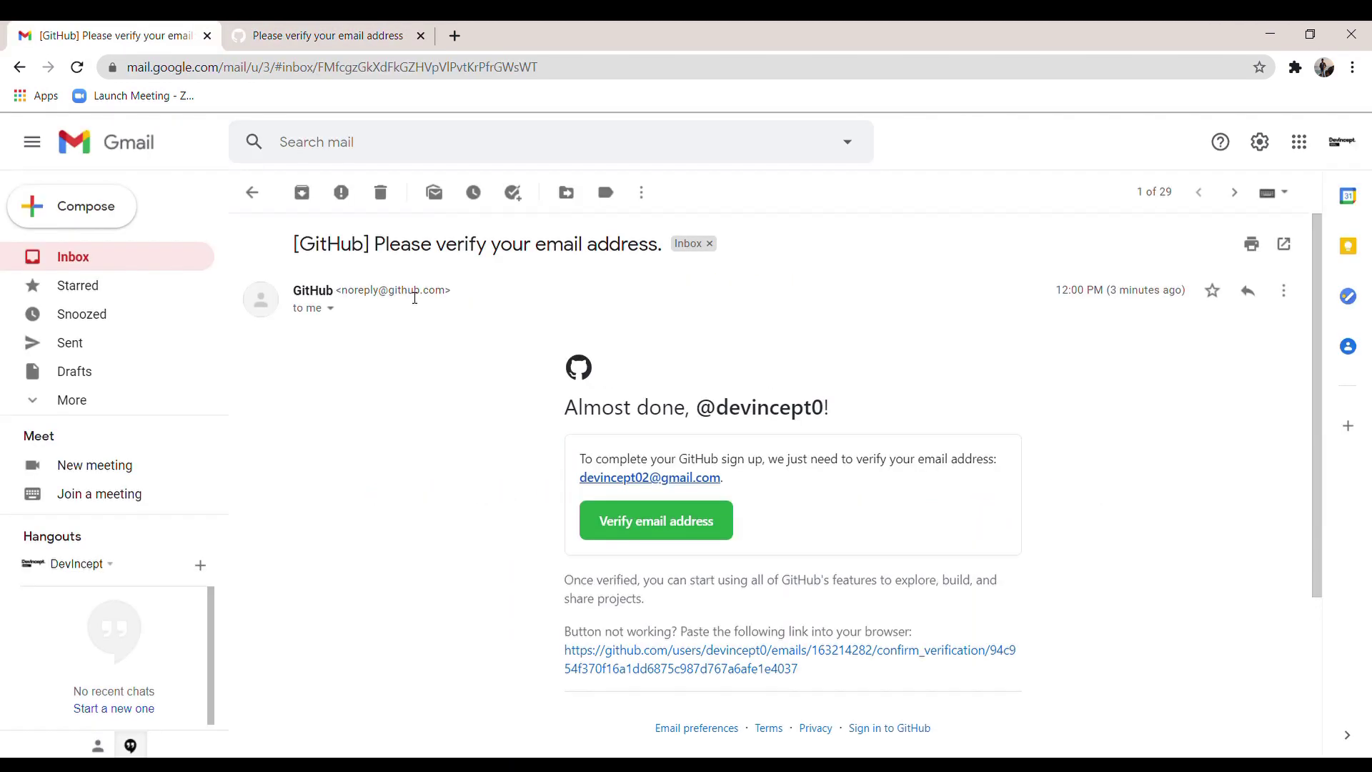
# Verify the new account's email address from the GitHub message and skip the getting-started suggestions
pyautogui.scroll(-3, 683, 434)
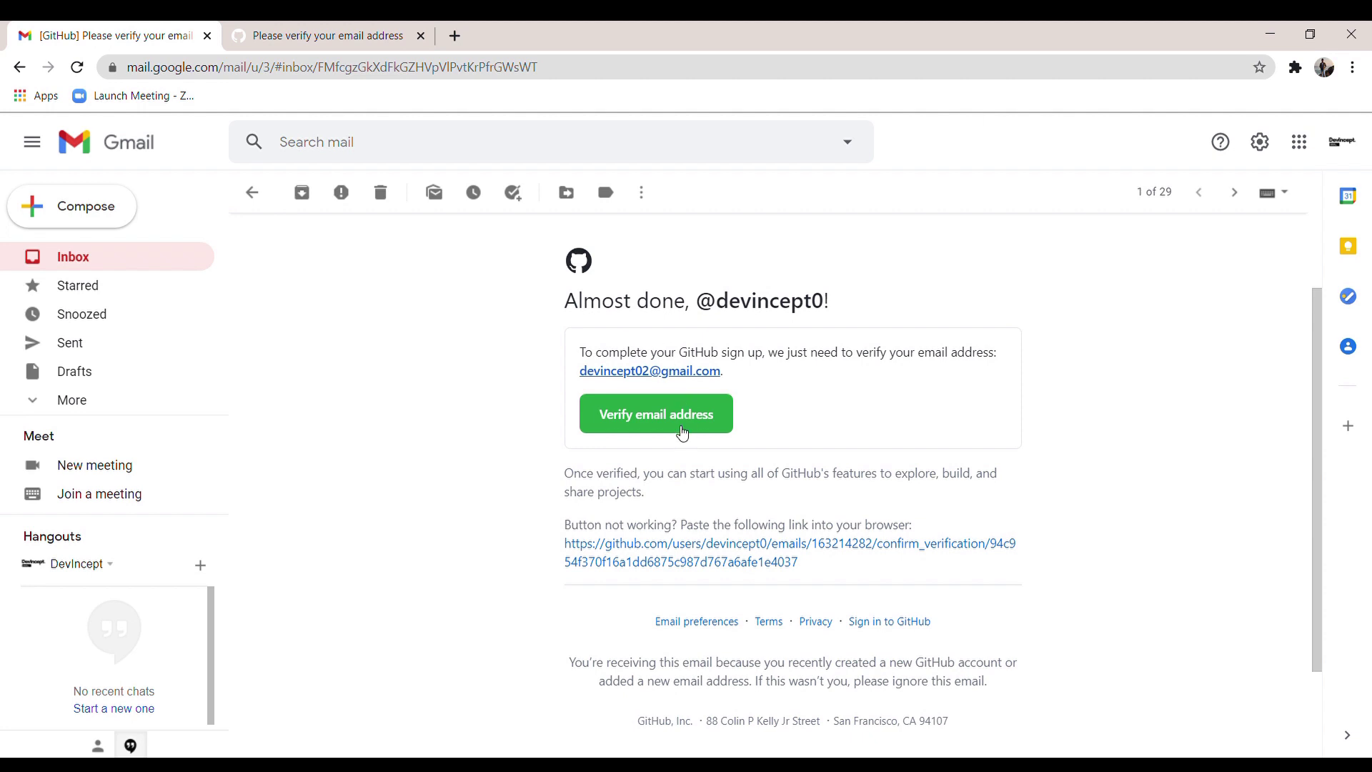
pyautogui.click(681, 432)
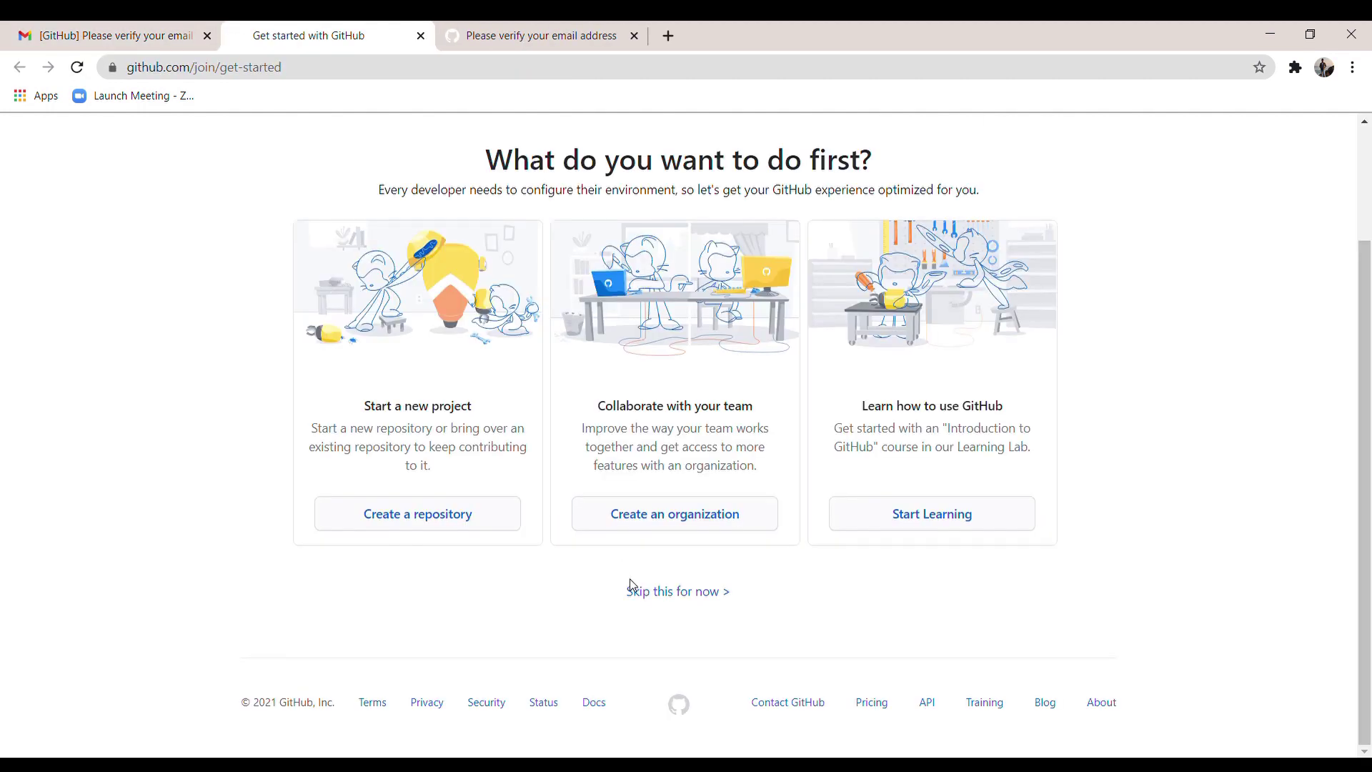
pyautogui.click(651, 591)
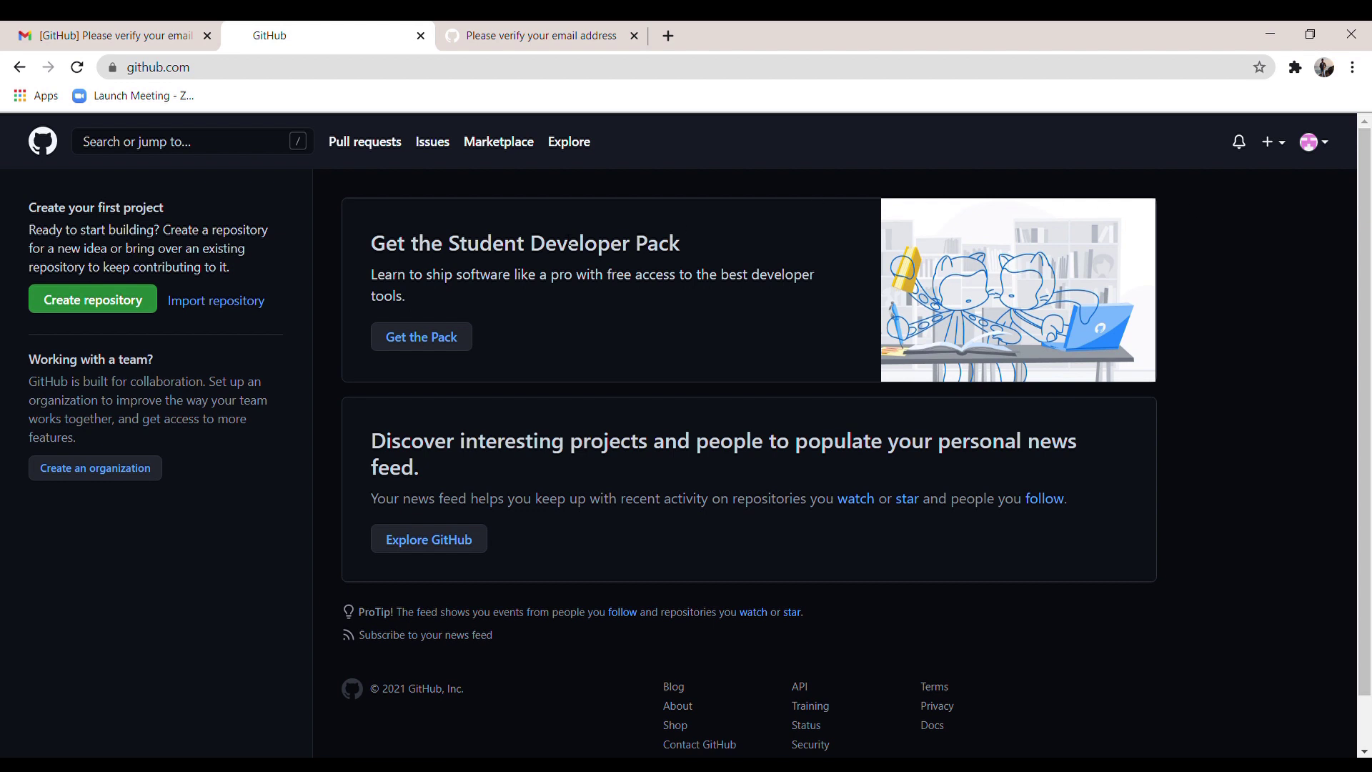
# Create a public repository named devincept0 without a README, .gitignore or license
pyautogui.click(144, 310)
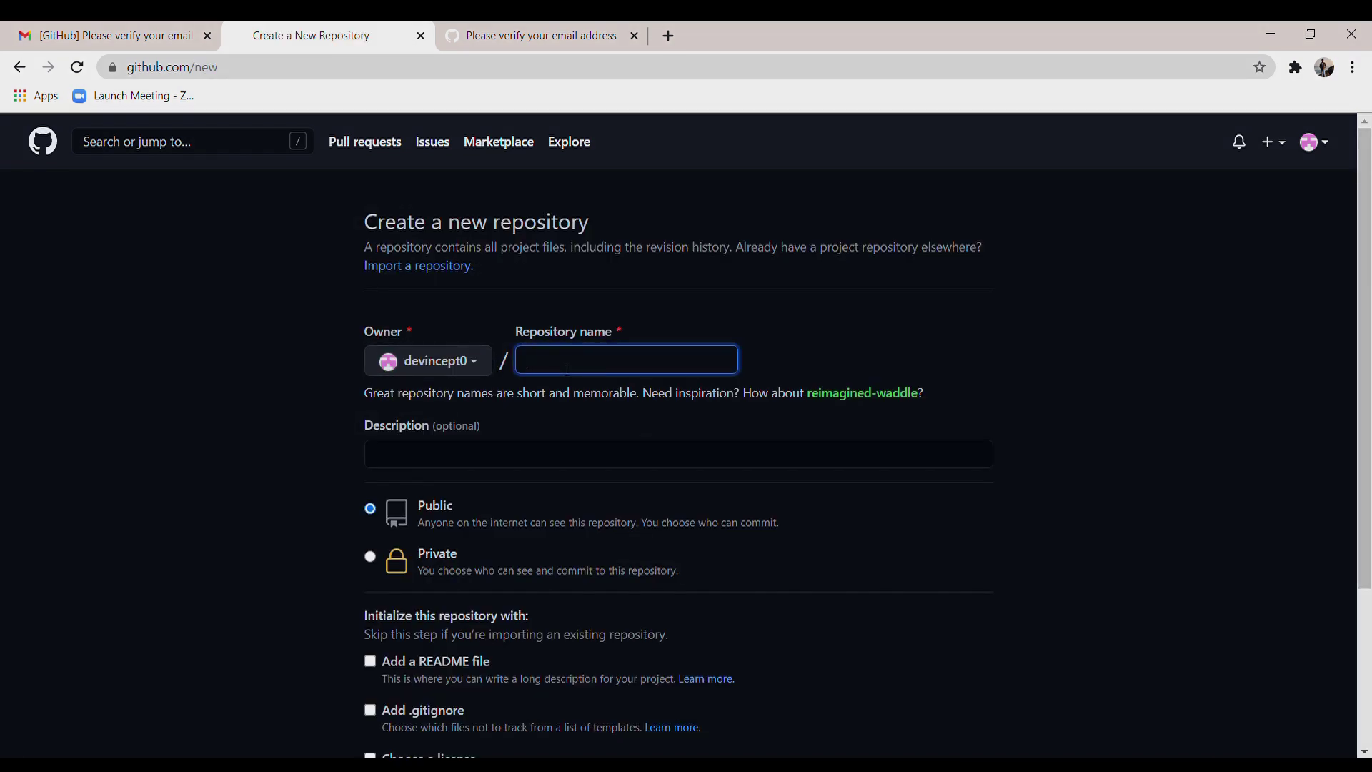
pyautogui.write('devincept0')
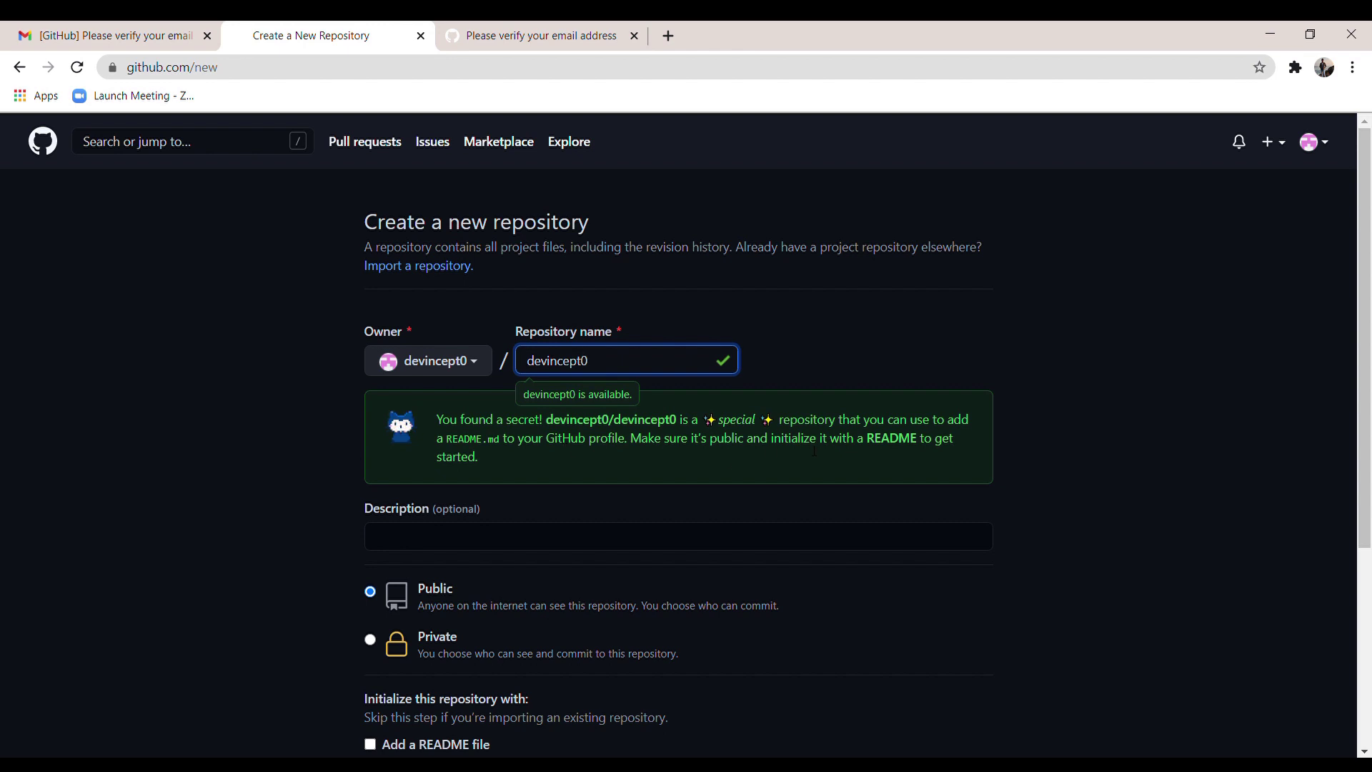
pyautogui.scroll(-2, 276, 509)
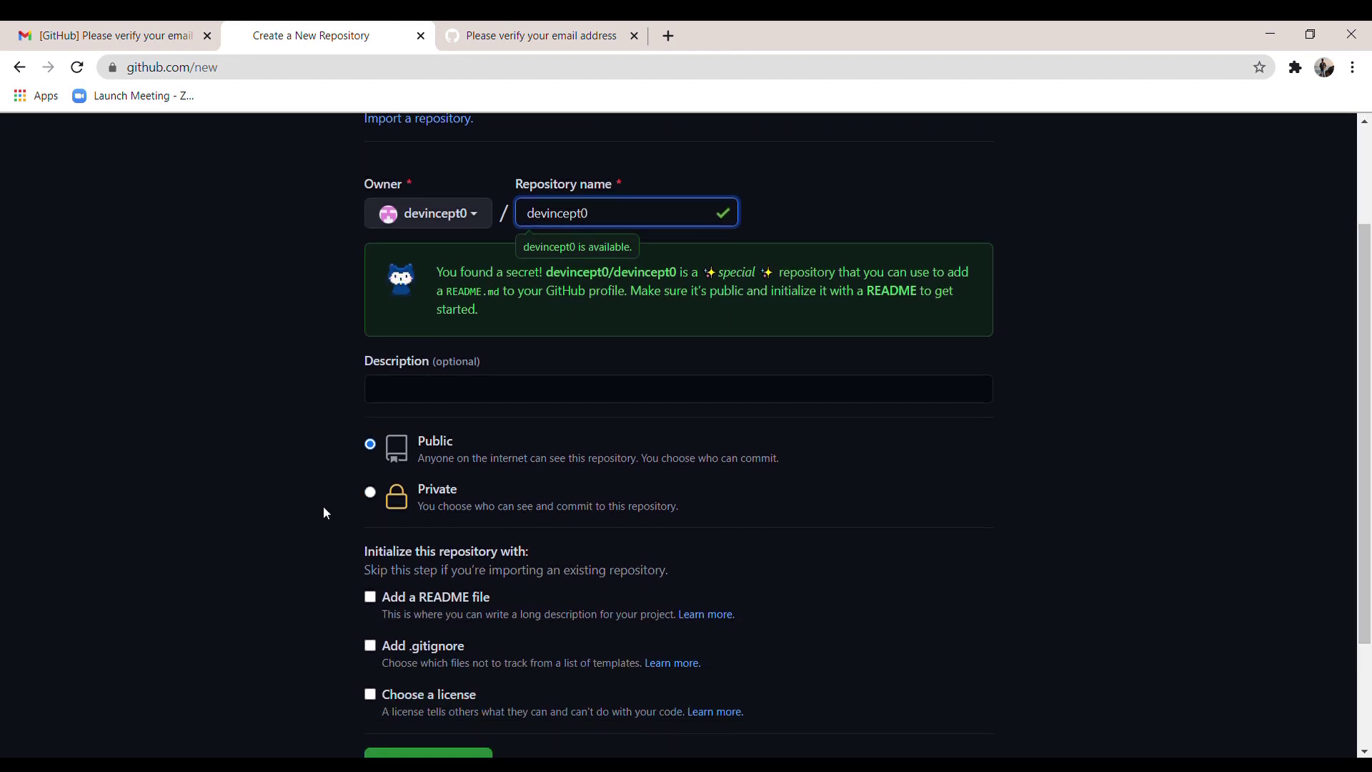
pyautogui.scroll(-2, 328, 508)
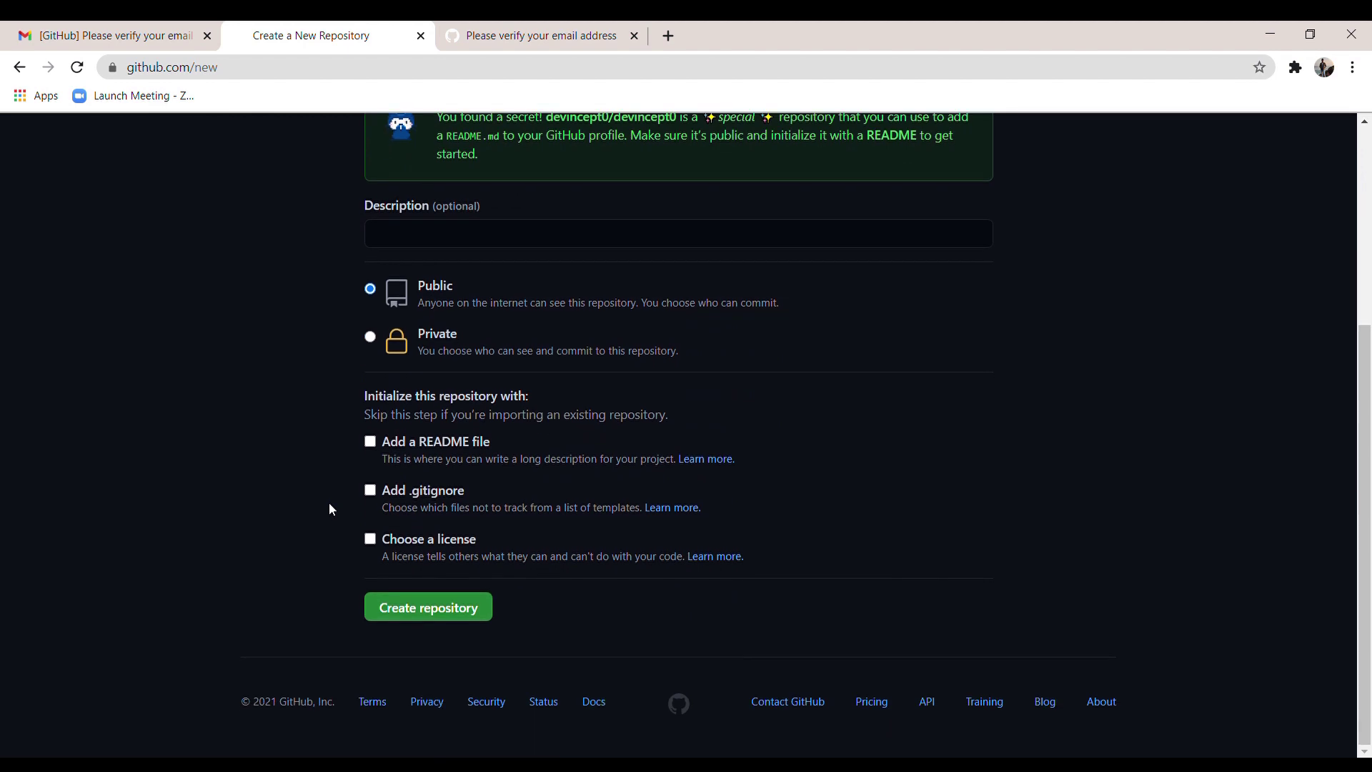
pyautogui.click(386, 615)
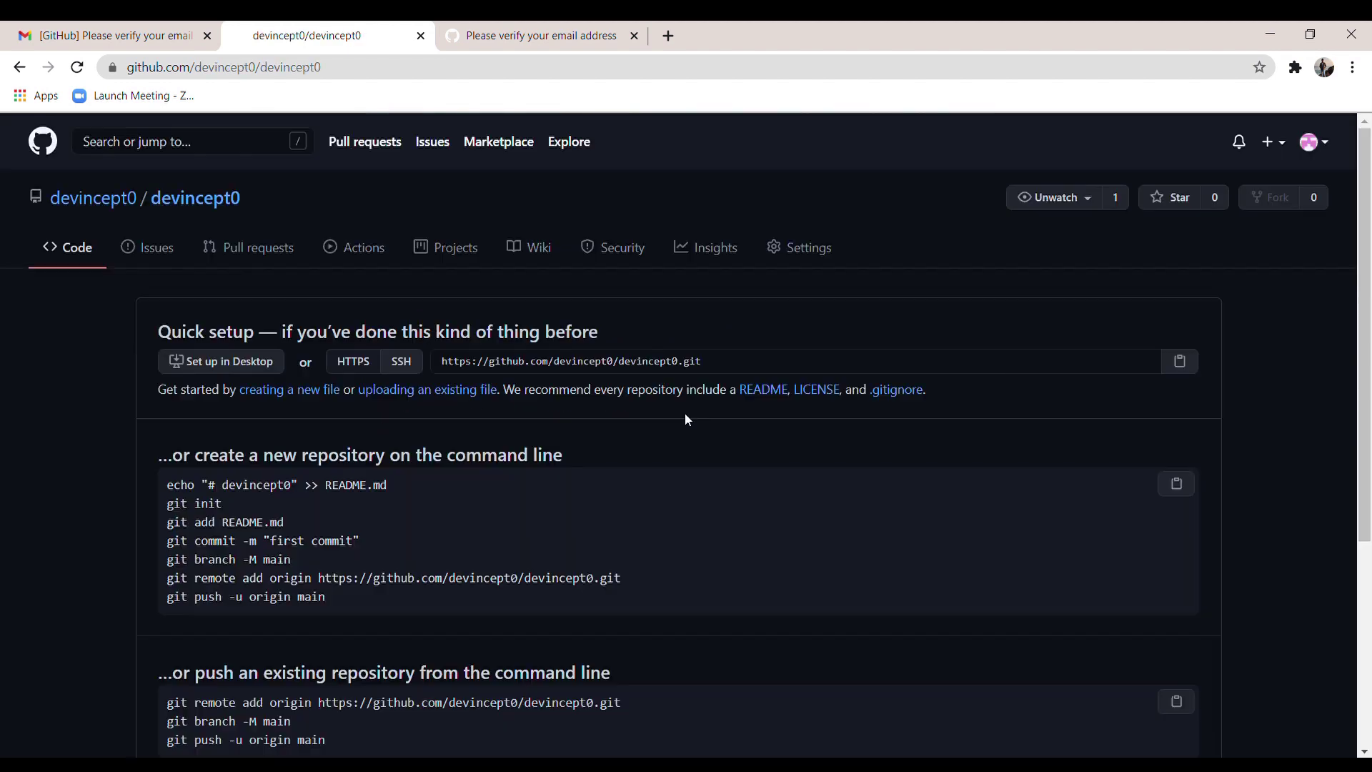
# Start a README.md file from the devincept0 repository's quick setup page and go into its profile template text
pyautogui.click(777, 395)
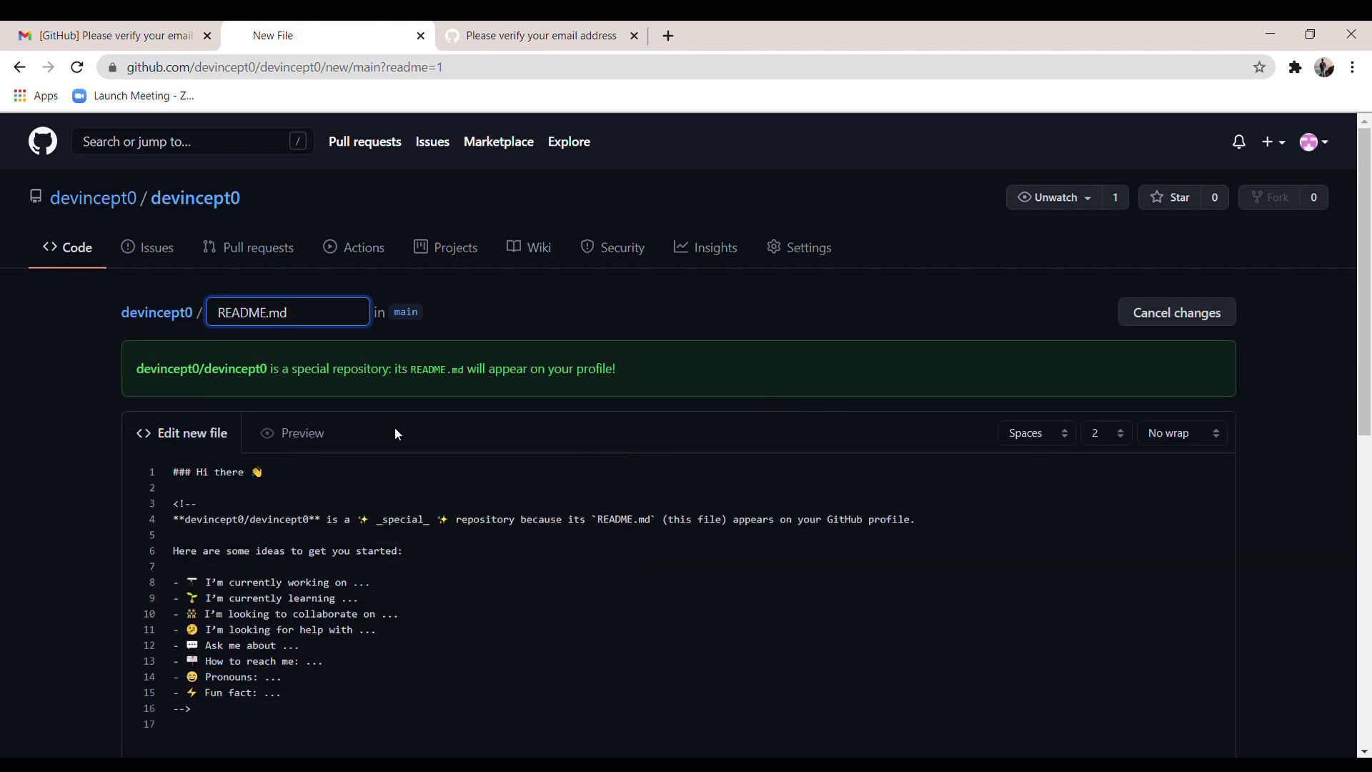
pyautogui.scroll(-1, 395, 429)
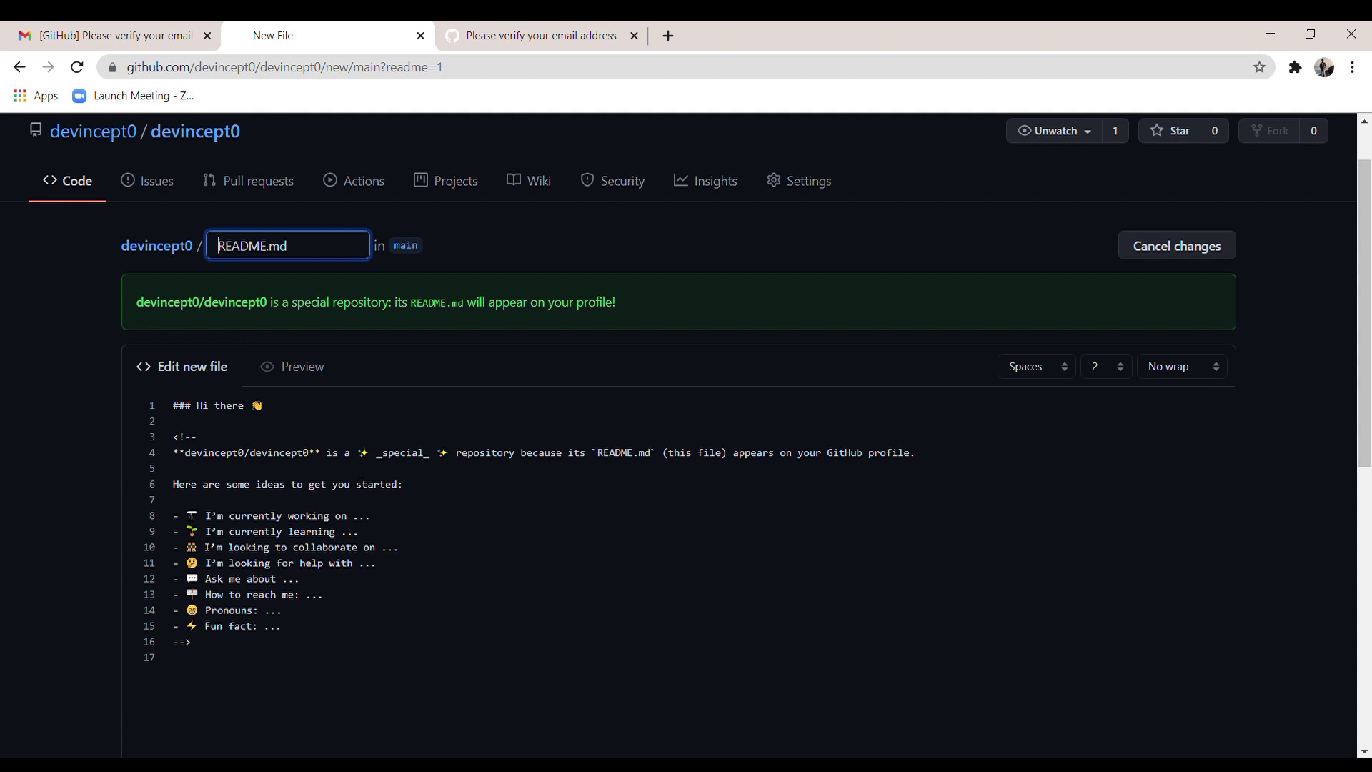
pyautogui.scroll(-1, 686, 429)
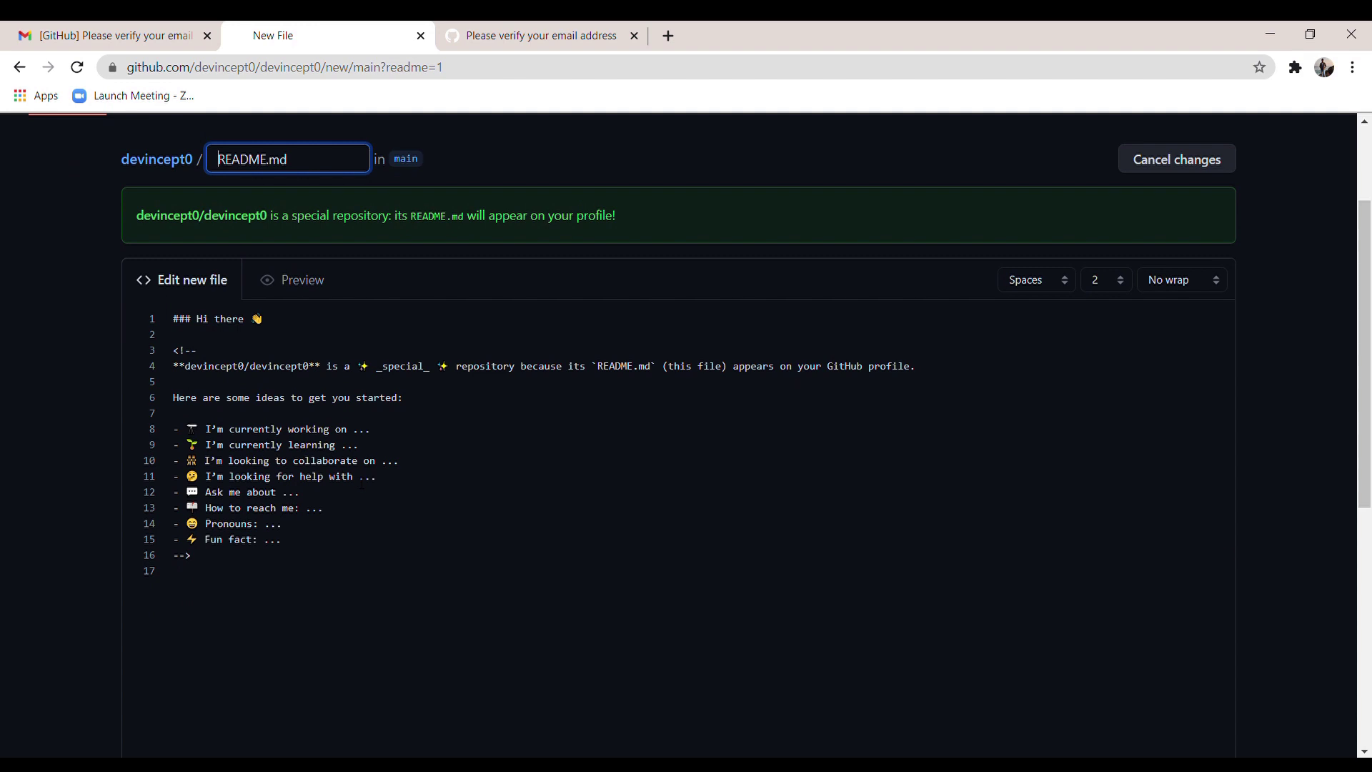
pyautogui.press('Tab')
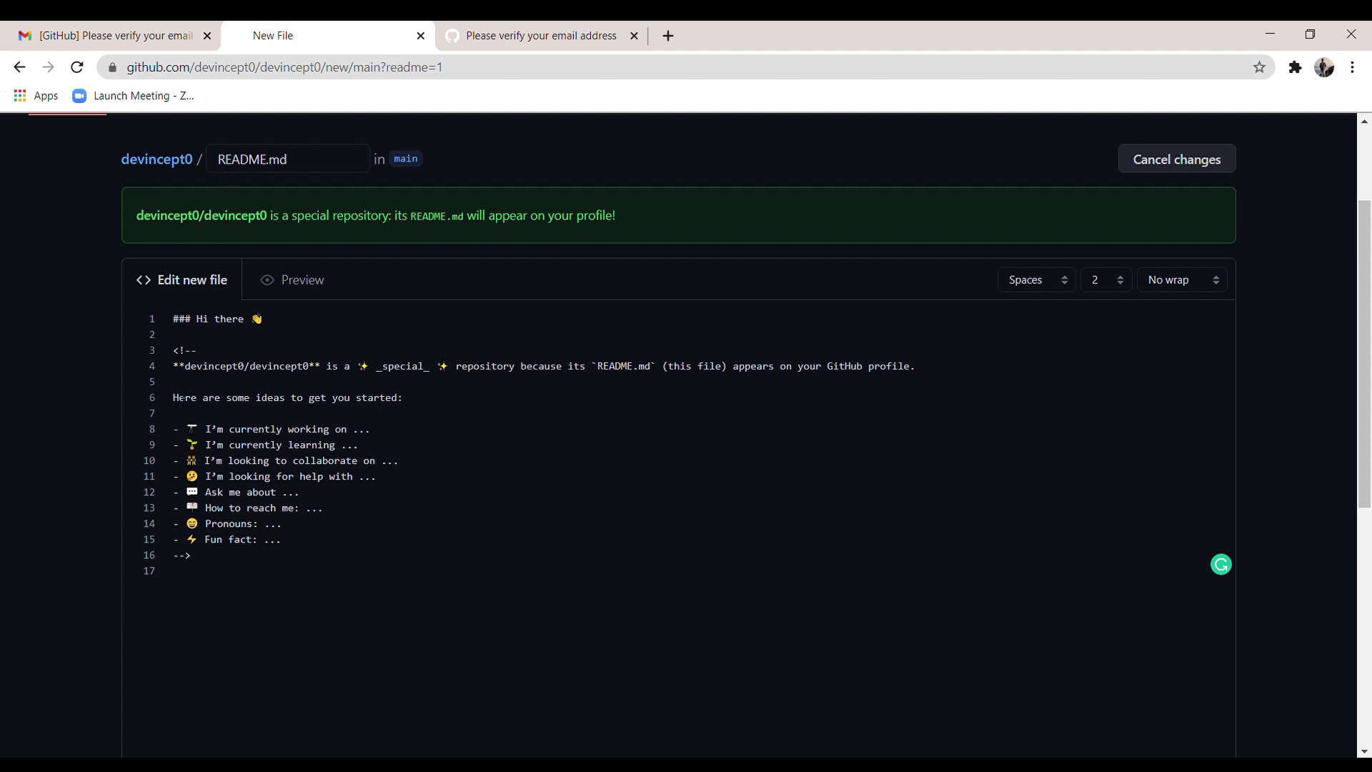
# Copy the template from "Here are some ideas to get you started:" through the closing "-->" and paste it below the "Hi there" heading
pyautogui.moveTo(174, 398); pyautogui.dragTo(191, 556)
pyautogui.hotkey('ctrl', 'c')
pyautogui.click(282, 330)
pyautogui.press('Return')
pyautogui.hotkey('ctrl', 'v')
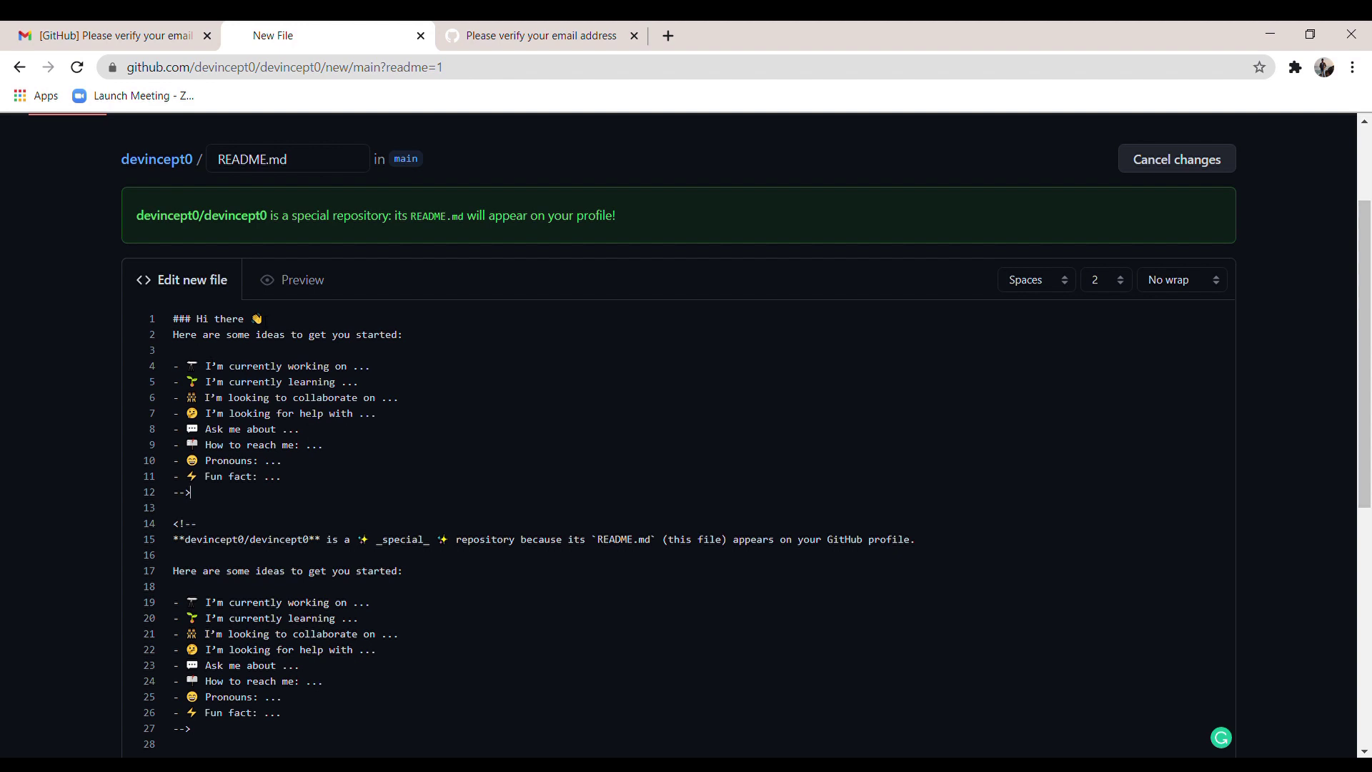
# Preview the rendered README.md and return to editing it
pyautogui.click(278, 286)
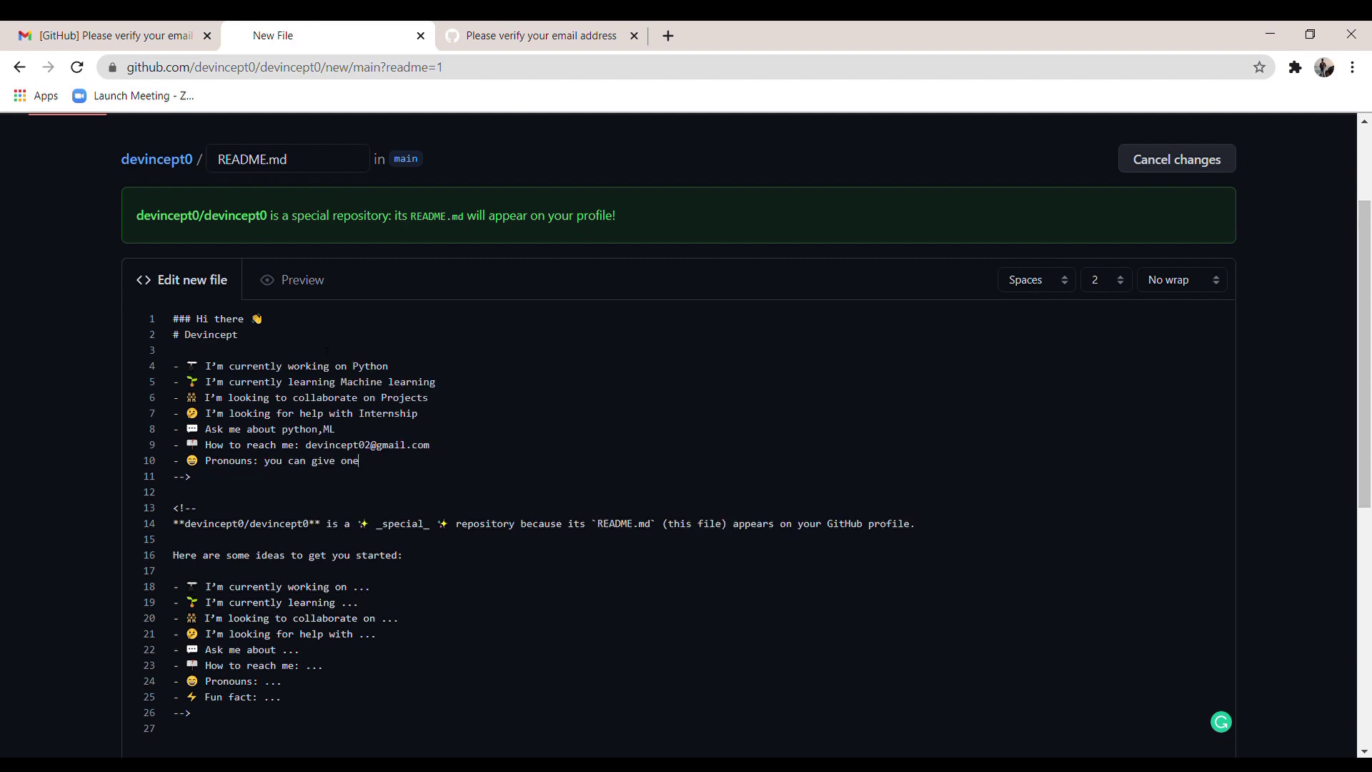
pyautogui.click(318, 294)
pyautogui.click(182, 279)
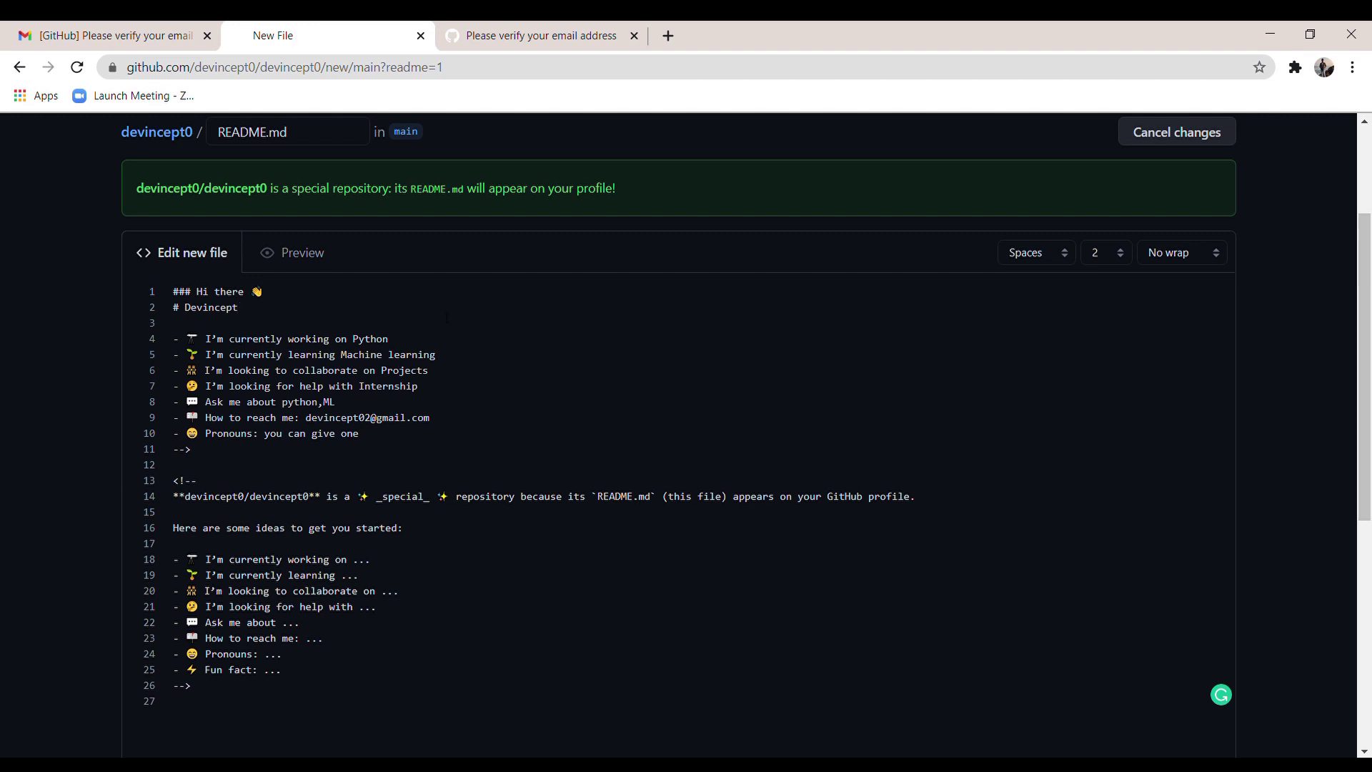
# Commit the new README.md file and open the devincept0 profile page
pyautogui.scroll(-5, 447, 316)
pyautogui.scroll(-2, 447, 317)
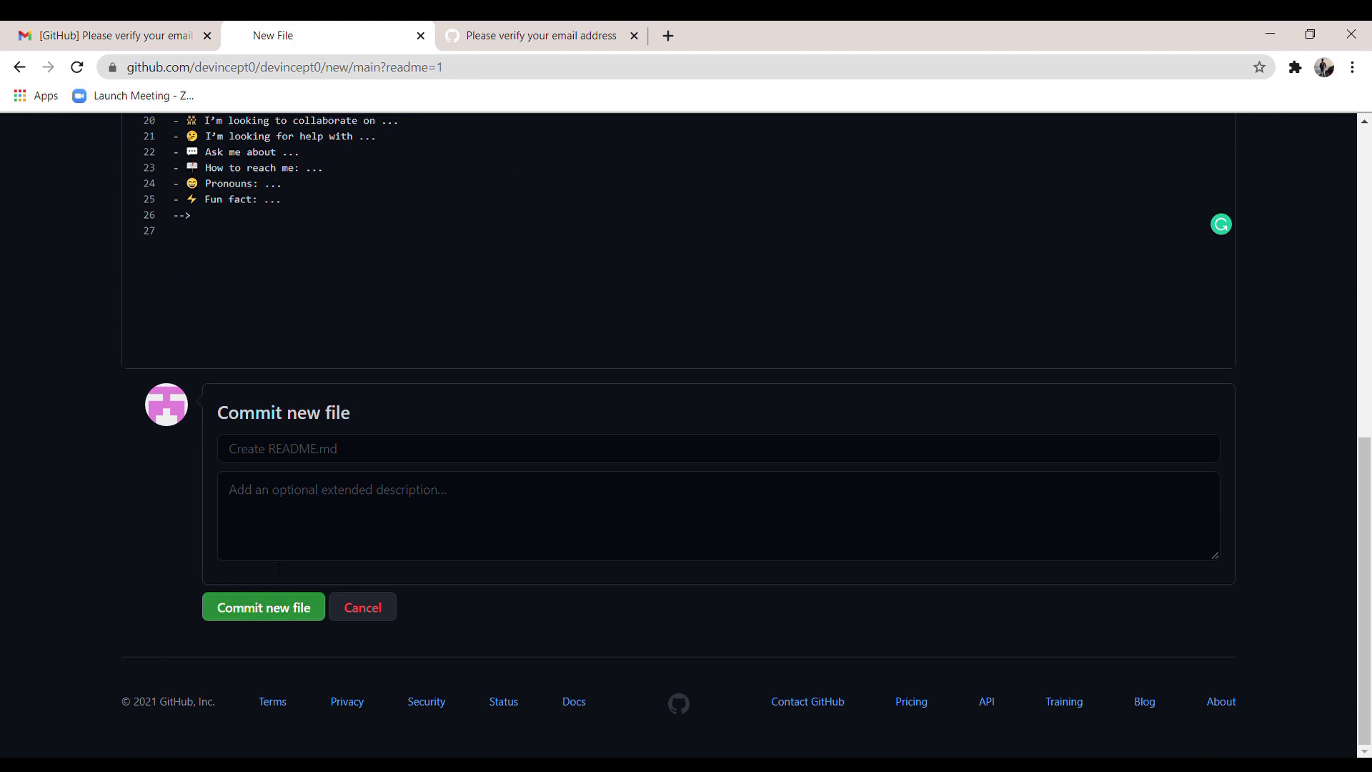
pyautogui.click(254, 608)
pyautogui.click(100, 197)
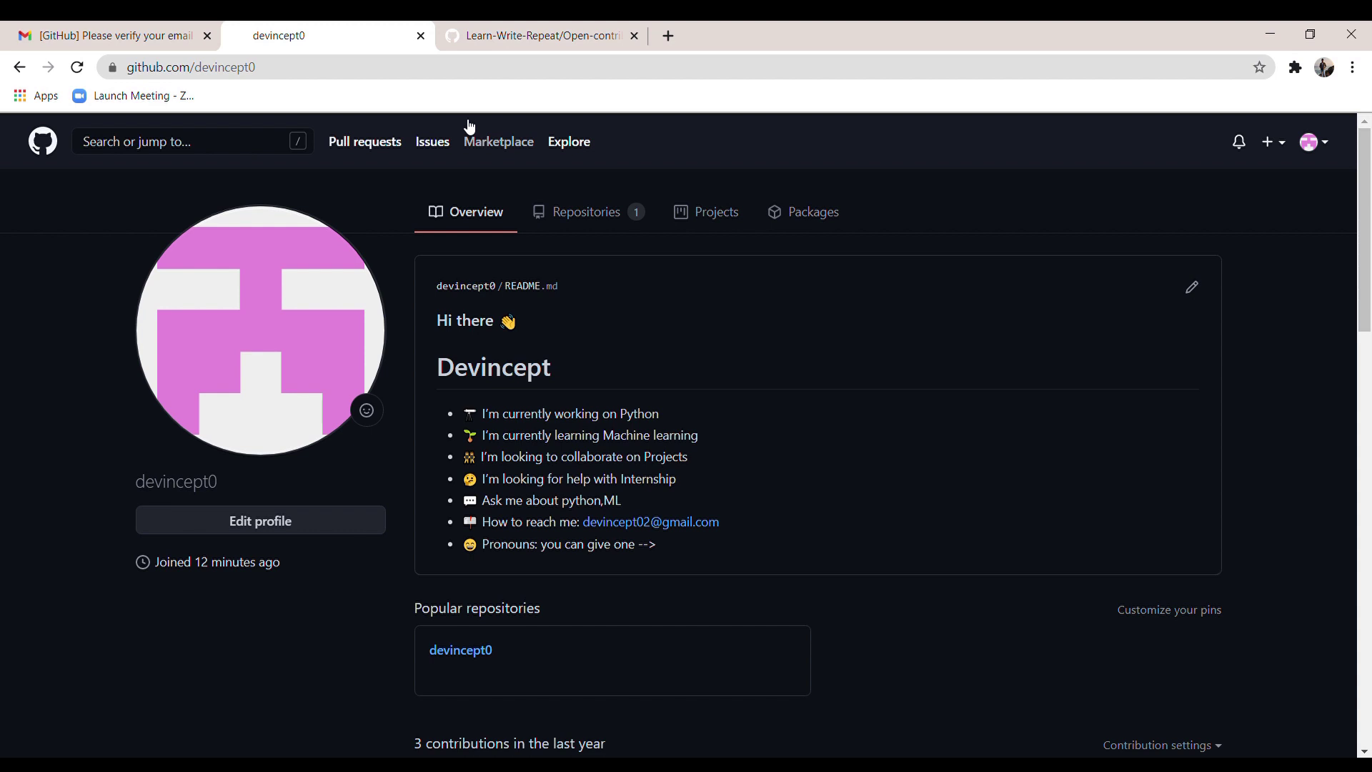
# Create another public repository named project from the profile's repository list, initialized with a README file
pyautogui.click(568, 214)
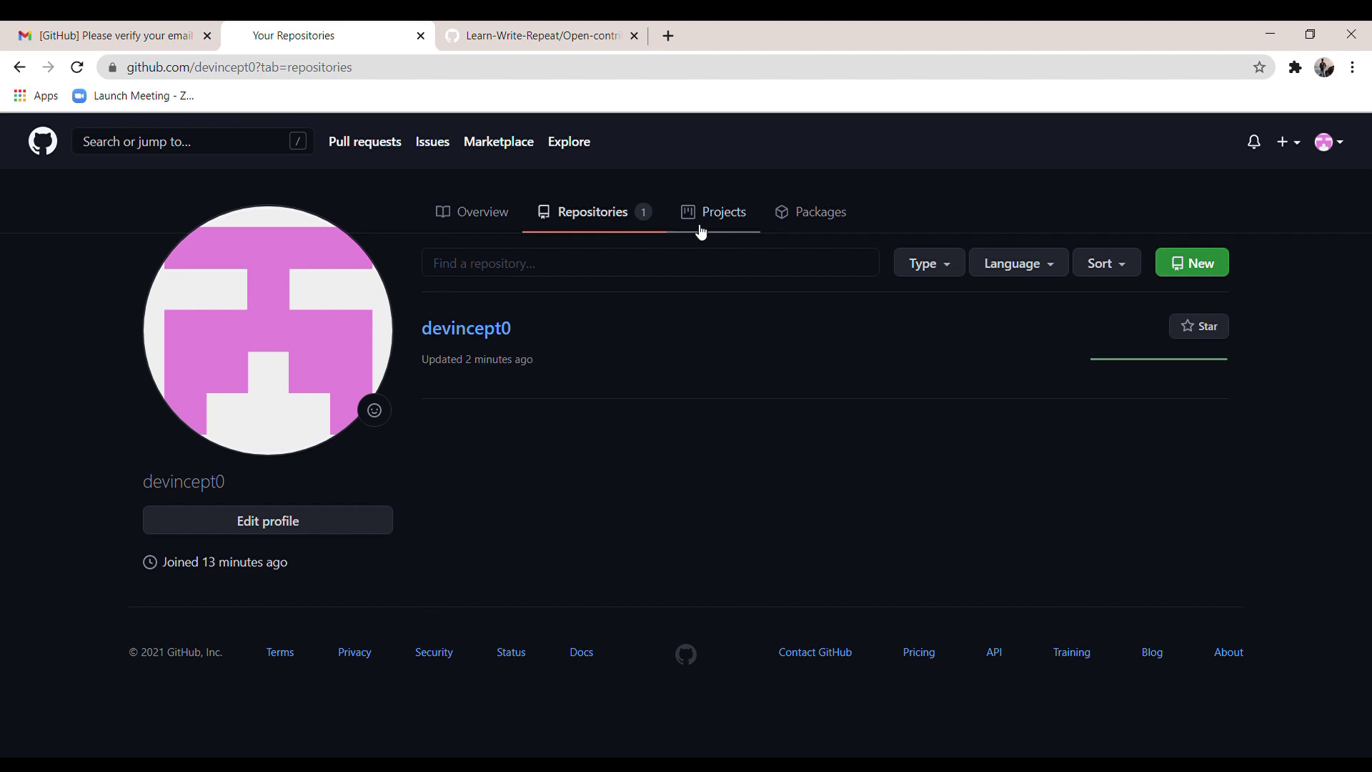
pyautogui.click(1222, 265)
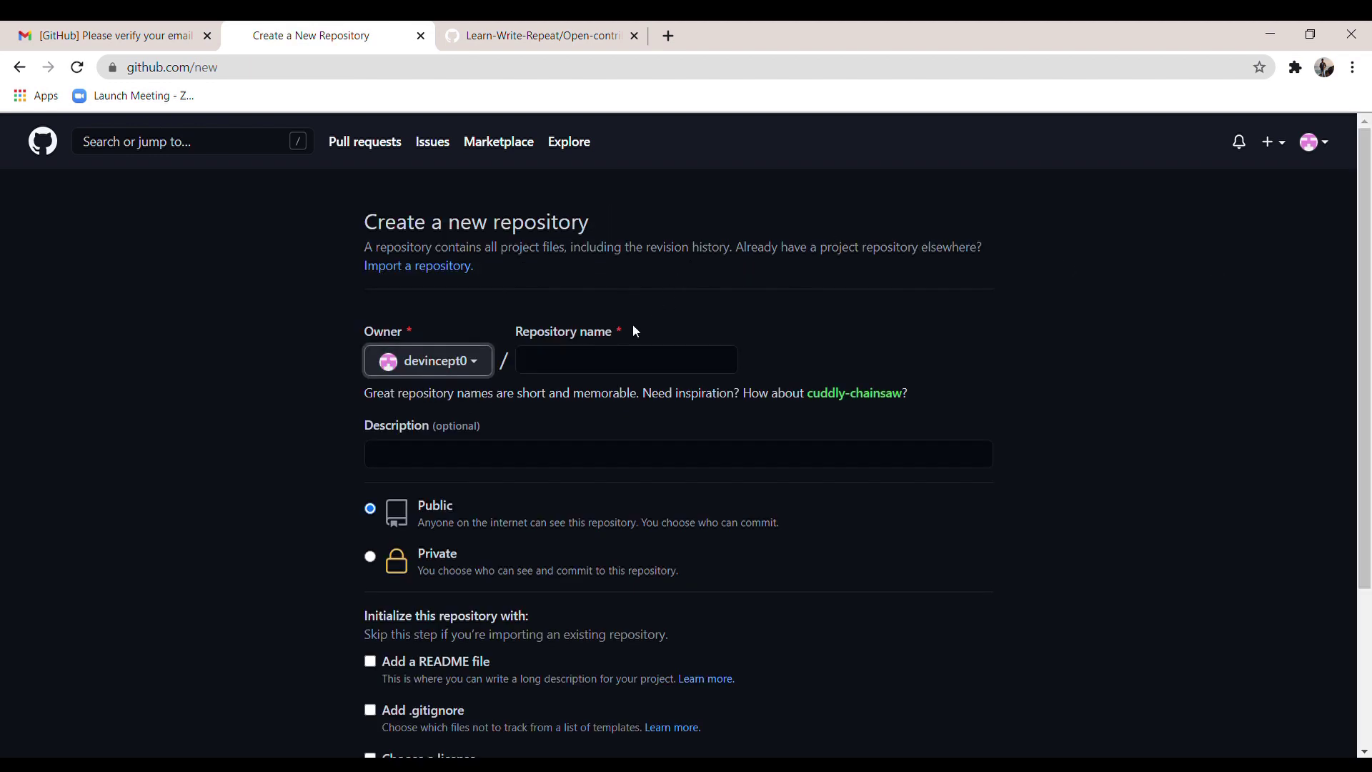
pyautogui.click(621, 353)
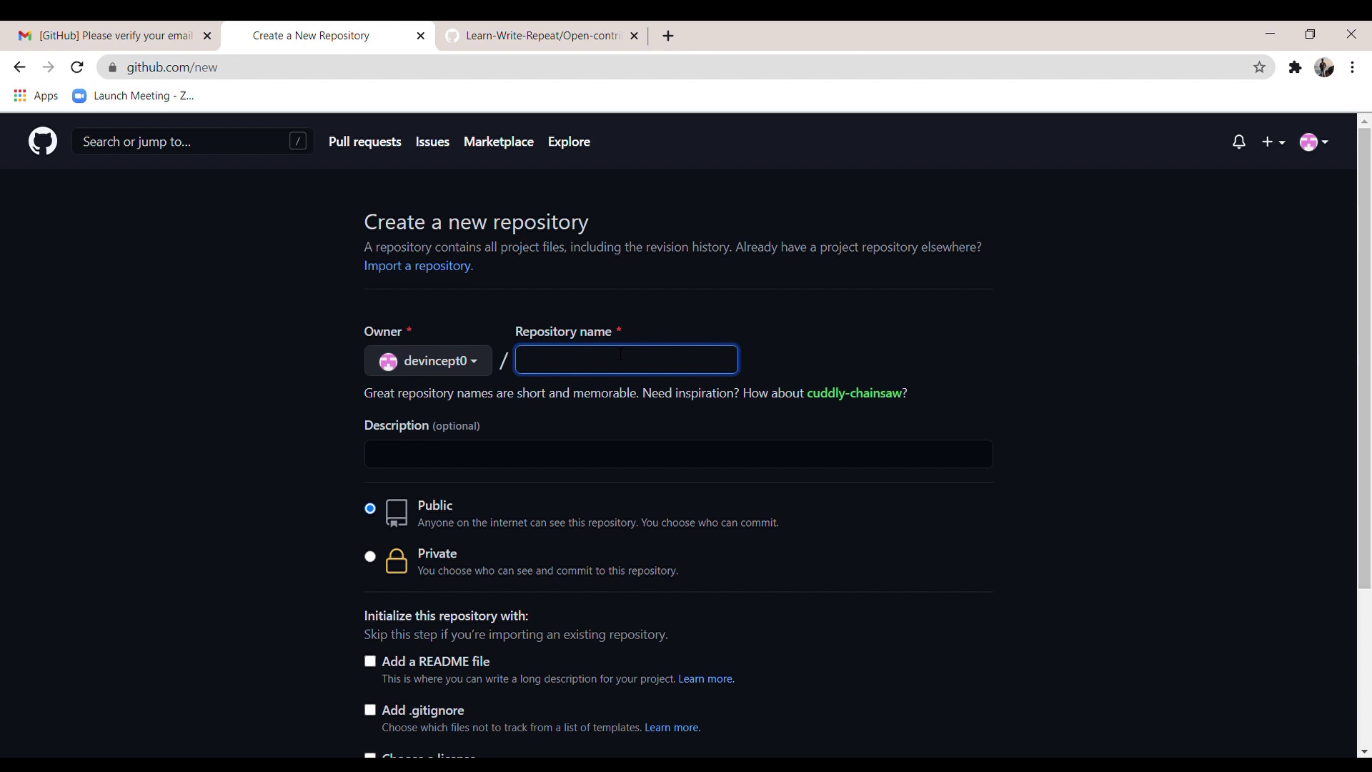
pyautogui.write('project')
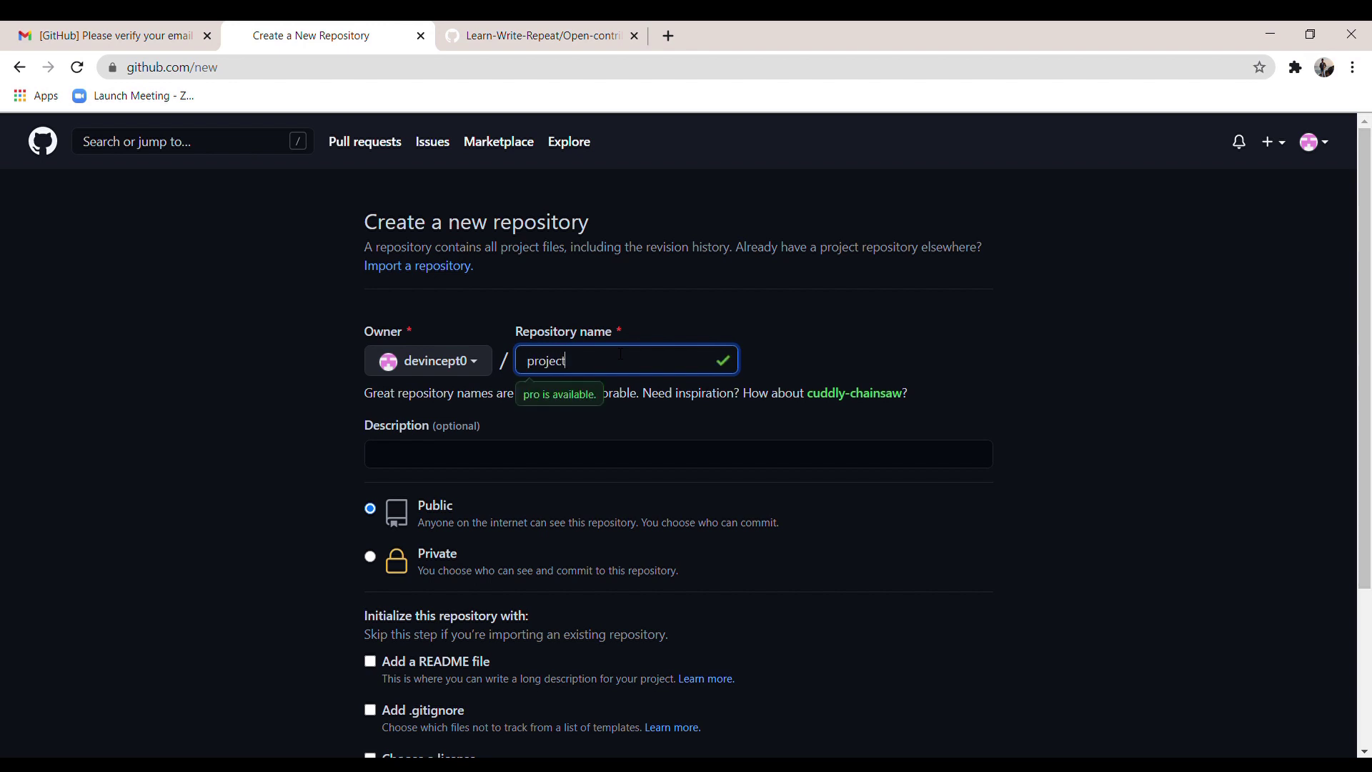
pyautogui.scroll(-1, 268, 463)
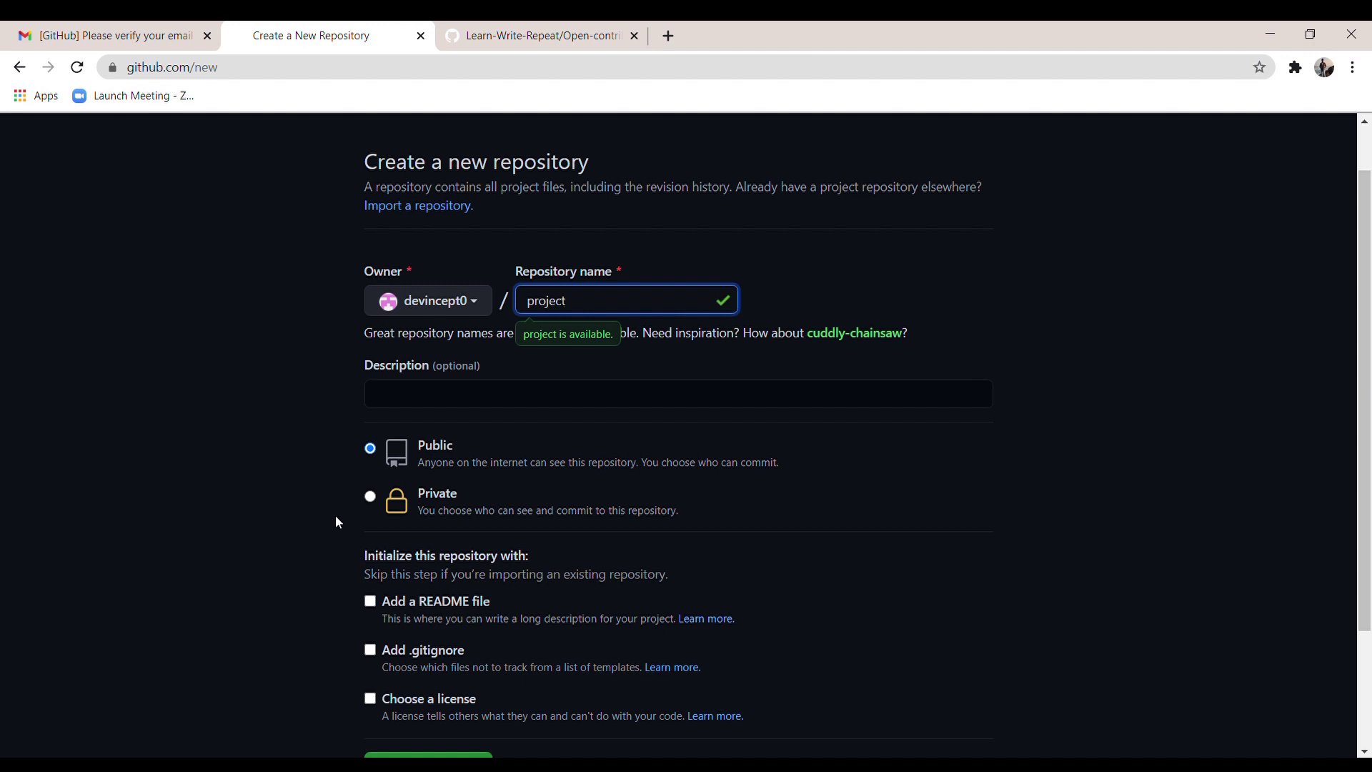
pyautogui.scroll(-2, 338, 522)
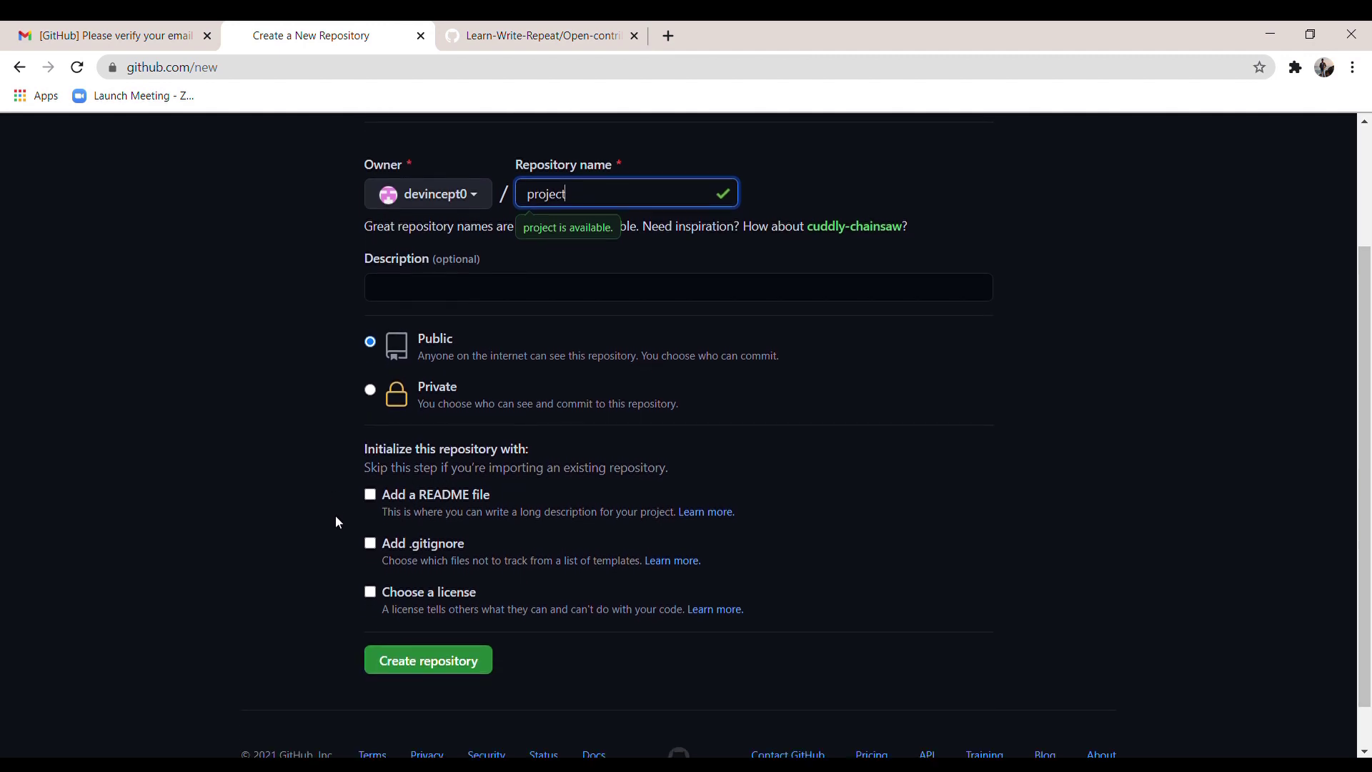
pyautogui.click(369, 496)
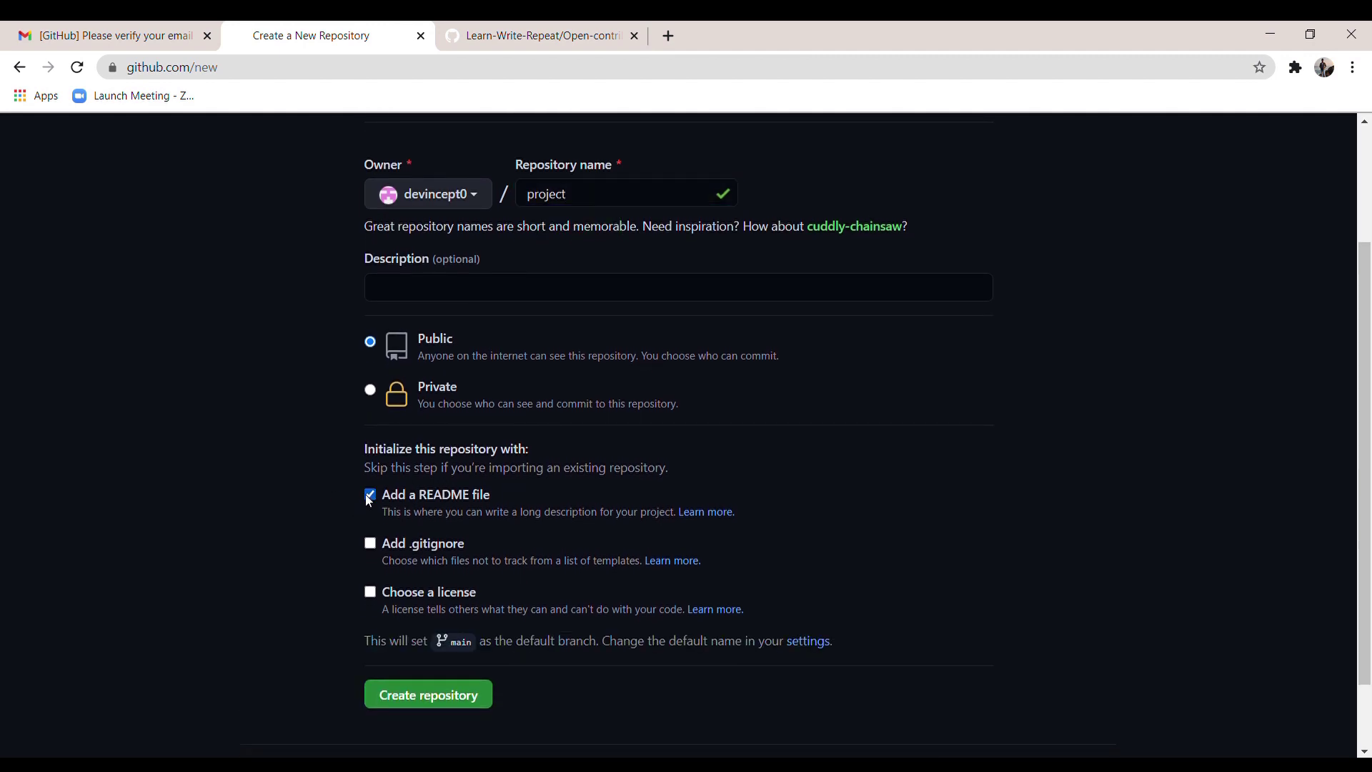
pyautogui.scroll(-1, 344, 496)
pyautogui.click(431, 615)
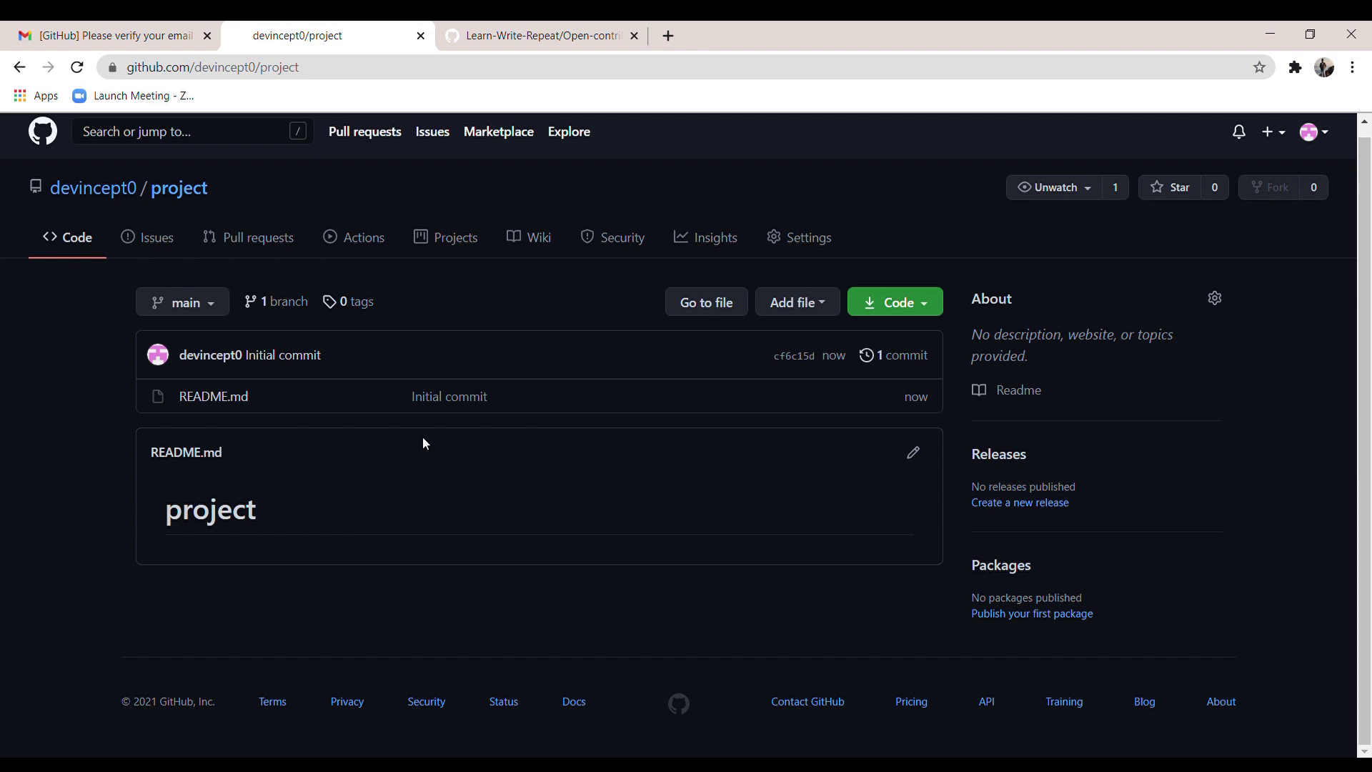
# Look at the options for adding files to the project repository, and switch to the Open-contributions repository
pyautogui.click(827, 304)
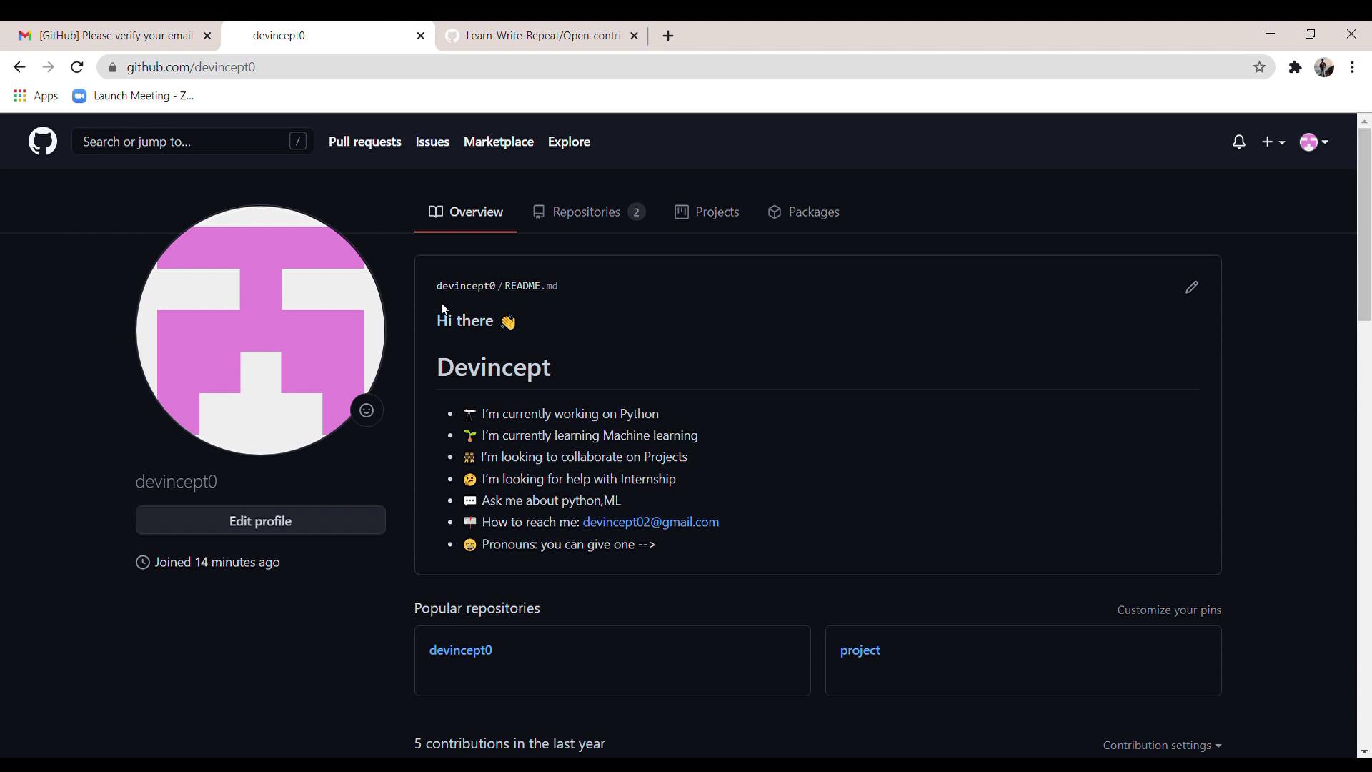
pyautogui.hotkey('ctrl', 'Tab')
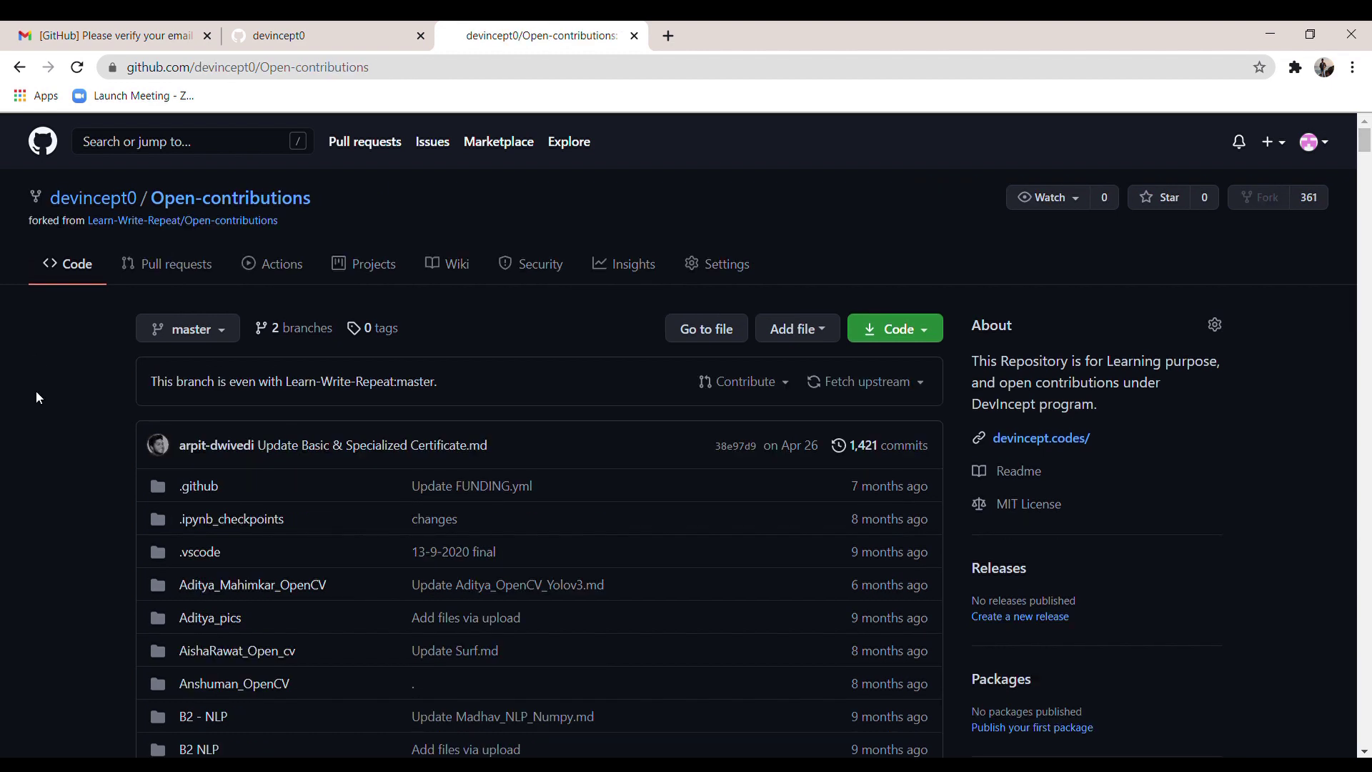
pyautogui.moveTo(93, 207)
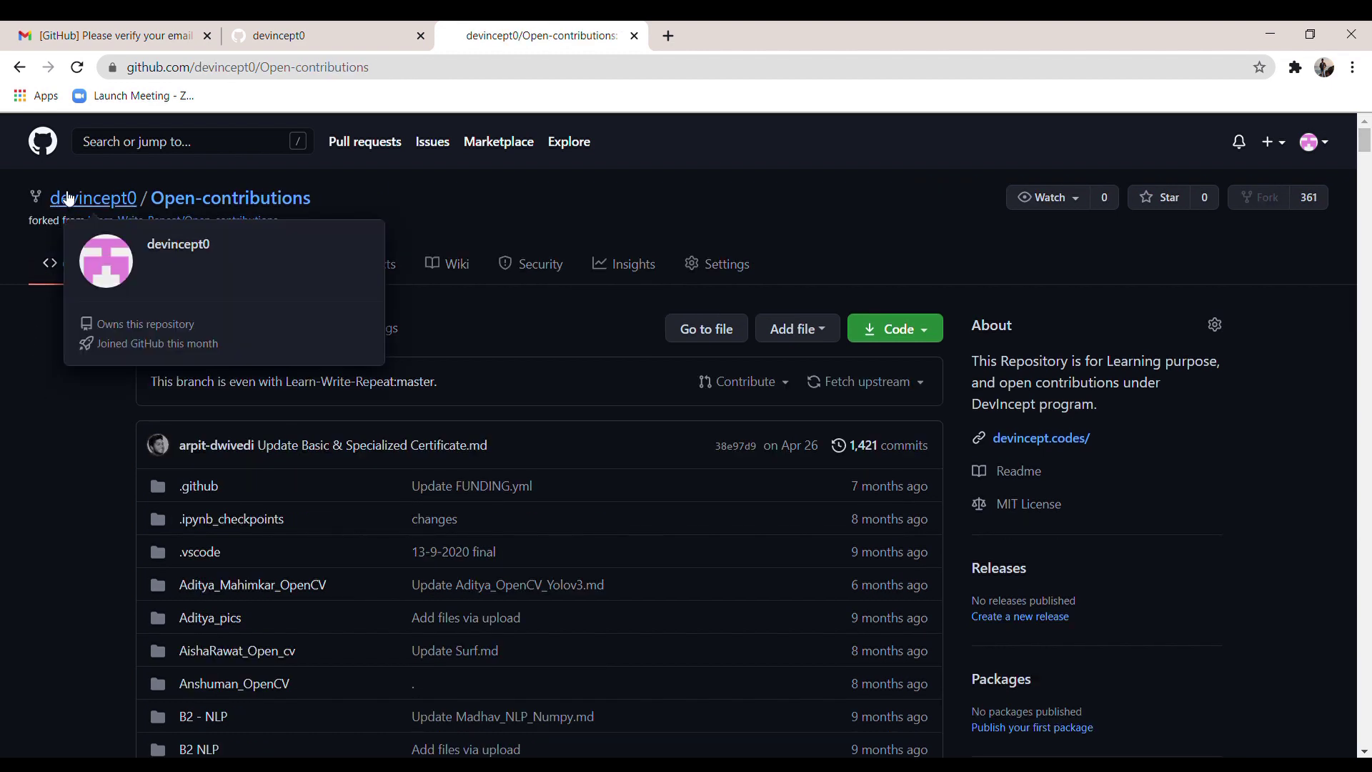
# Start a new pull request from the Open-contributions fork, comparing its patch-2 branch with the master branch of Learn-Write-Repeat/Open-contributions
pyautogui.scroll(-1, 57, 468)
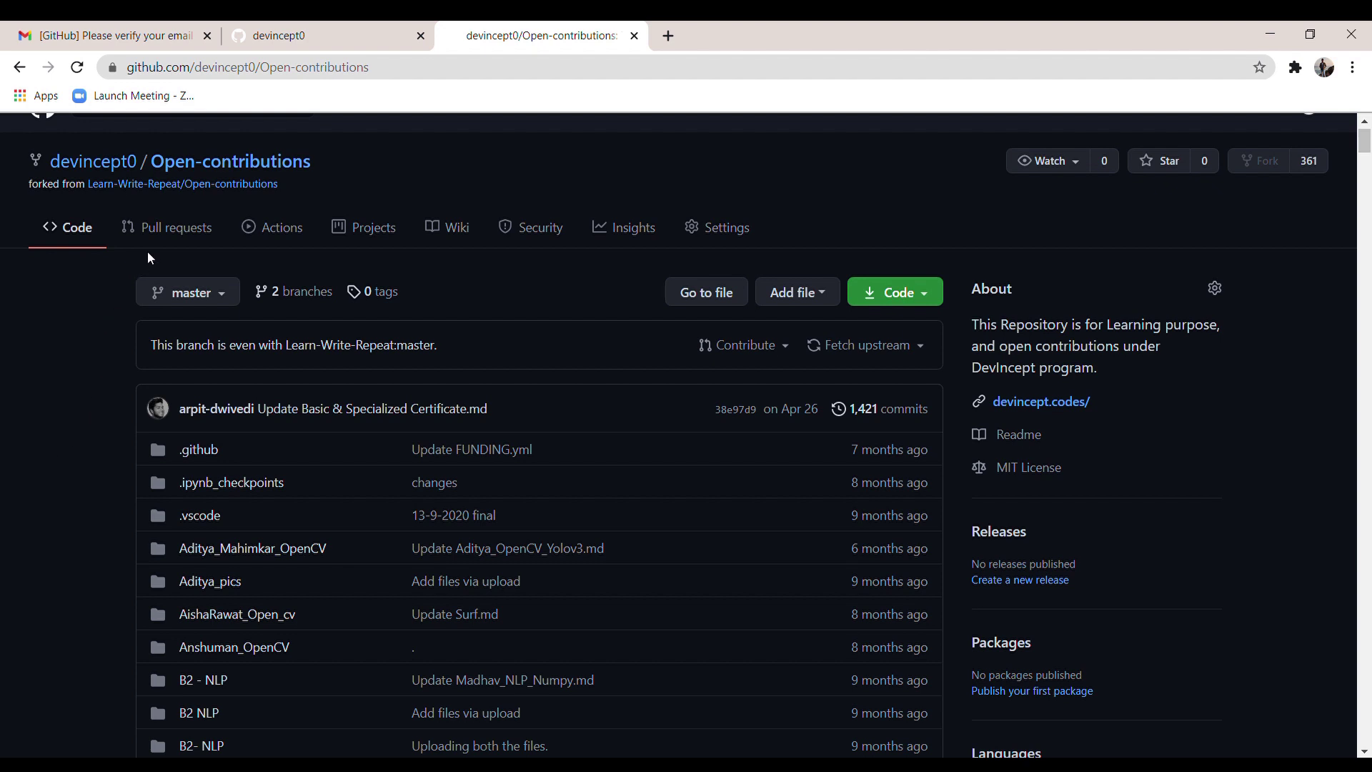
pyautogui.click(171, 227)
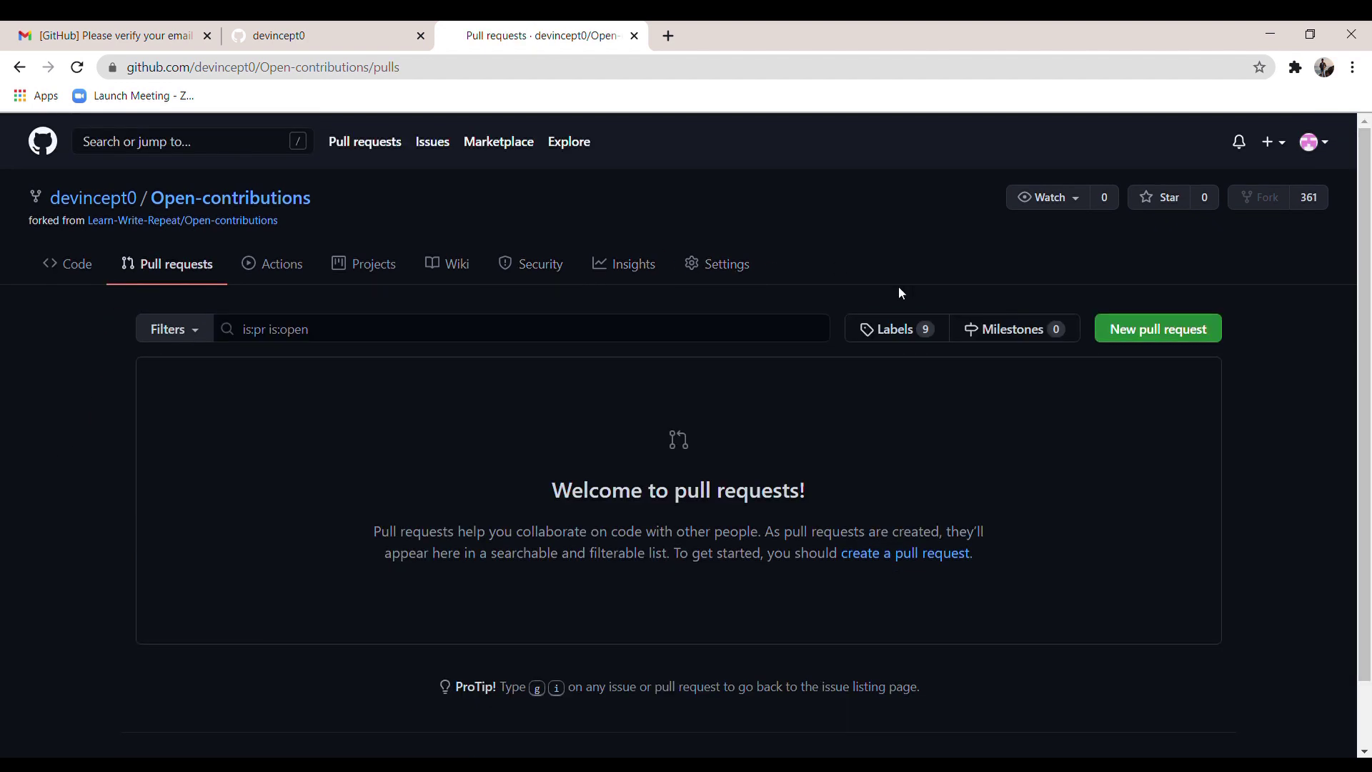
pyautogui.click(1155, 333)
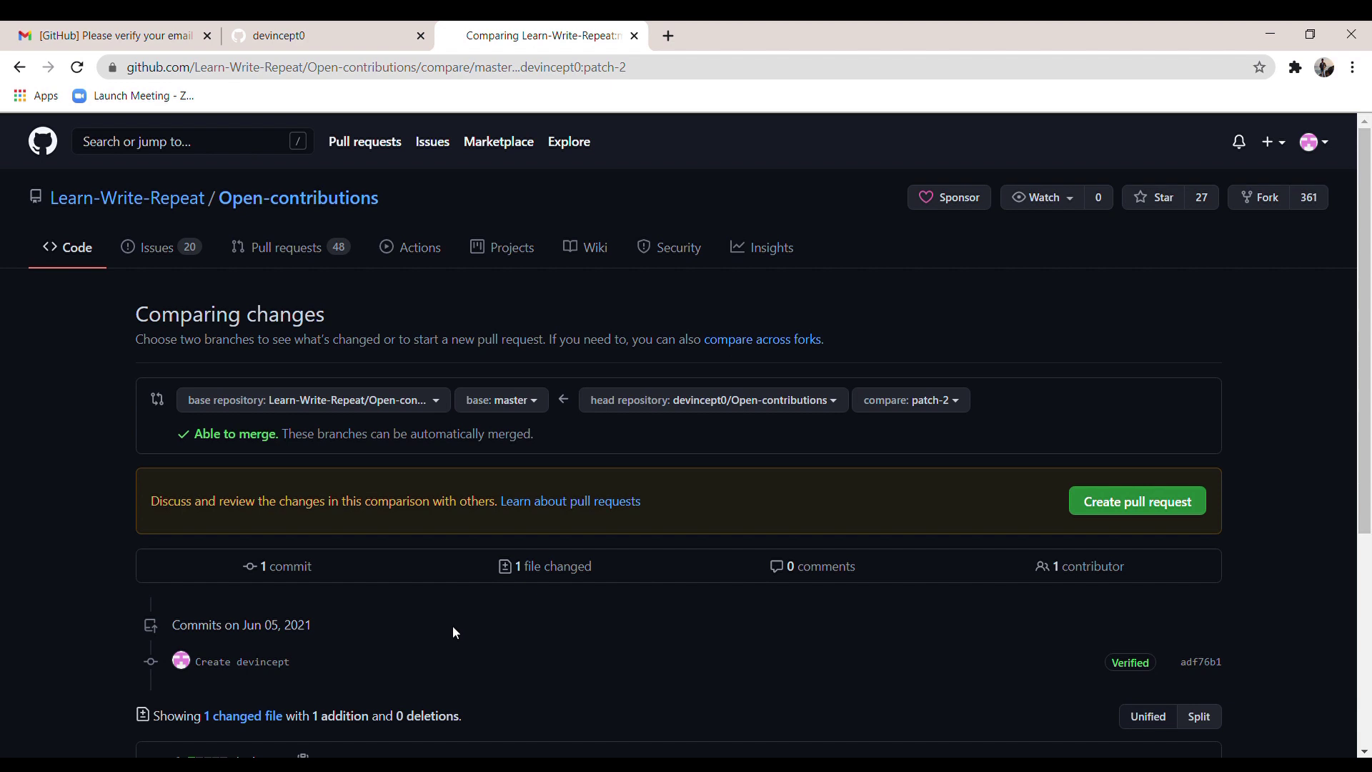
# Create the pull request with the title Create devincept and an empty description, and look through its conversation page
pyautogui.click(1104, 503)
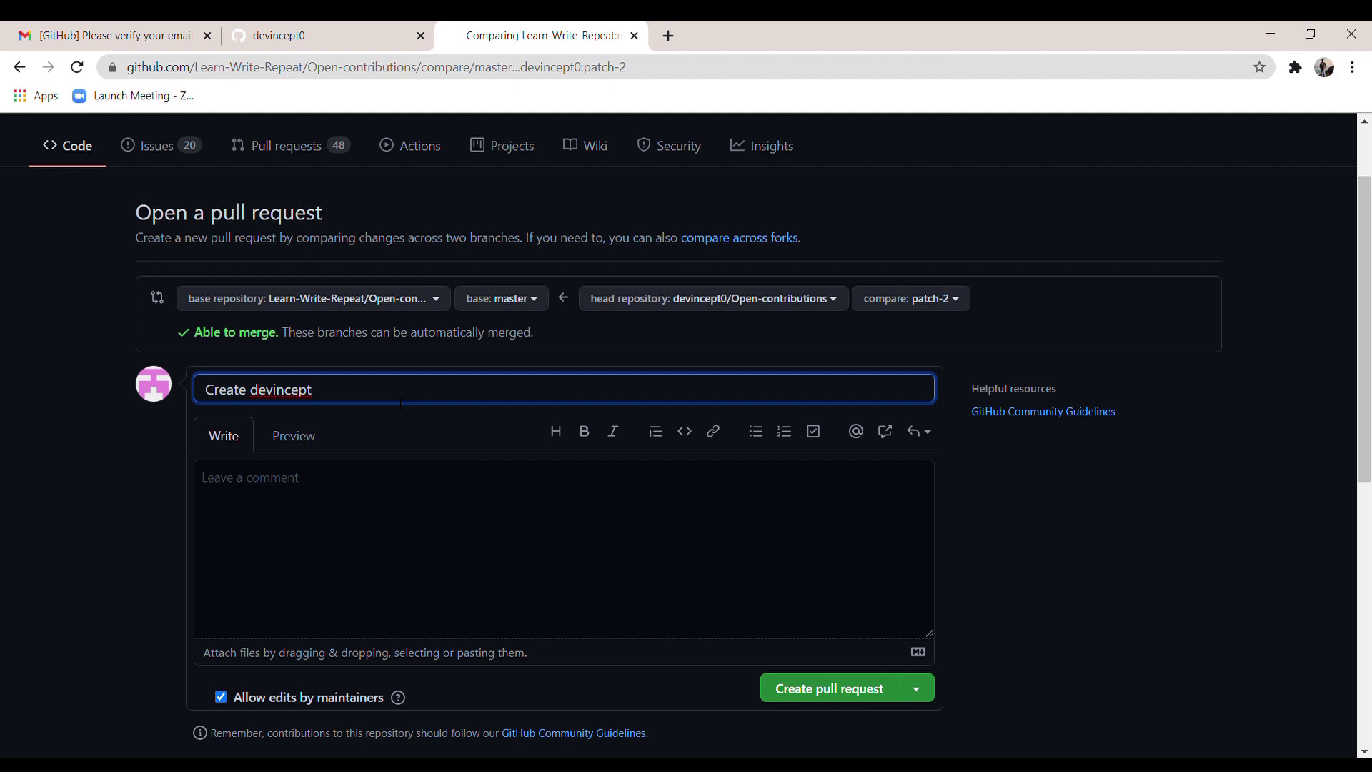
pyautogui.click(340, 493)
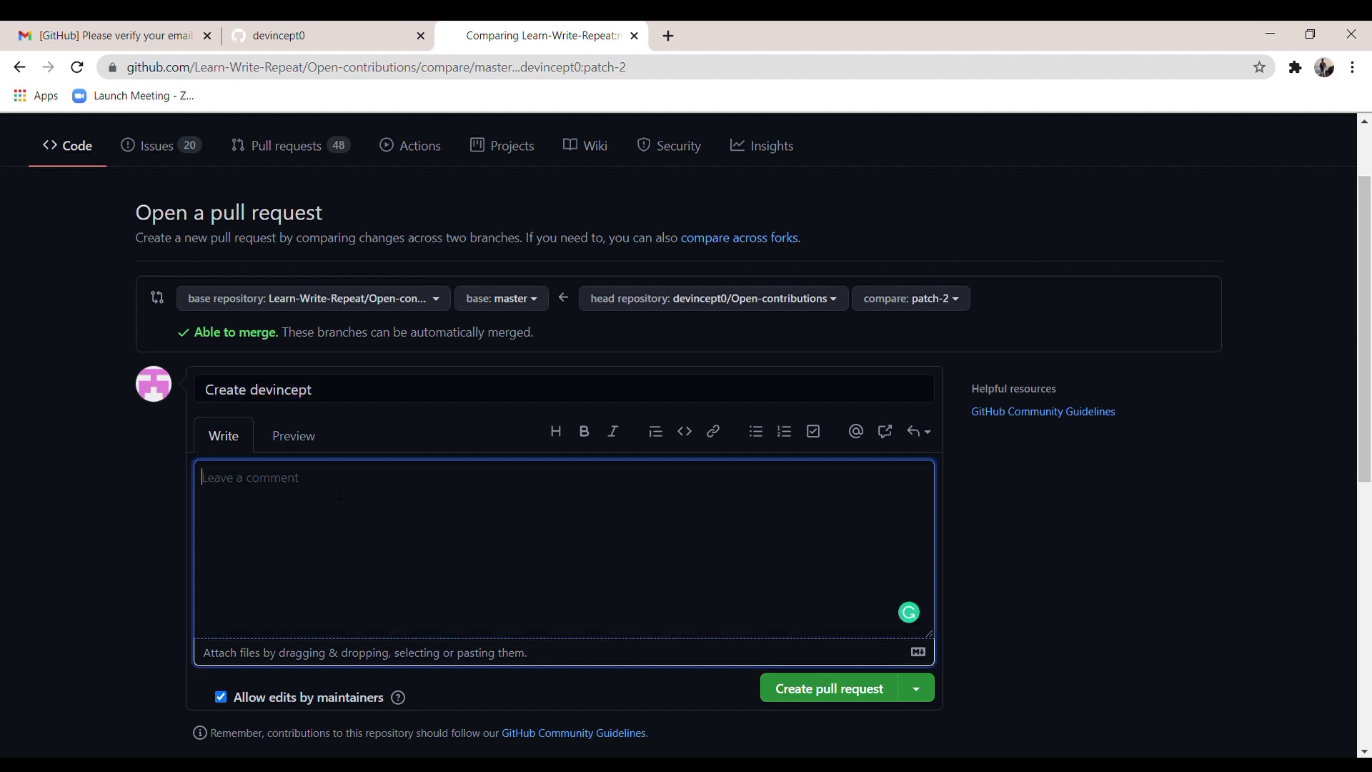
pyautogui.click(780, 688)
pyautogui.scroll(-2, 294, 653)
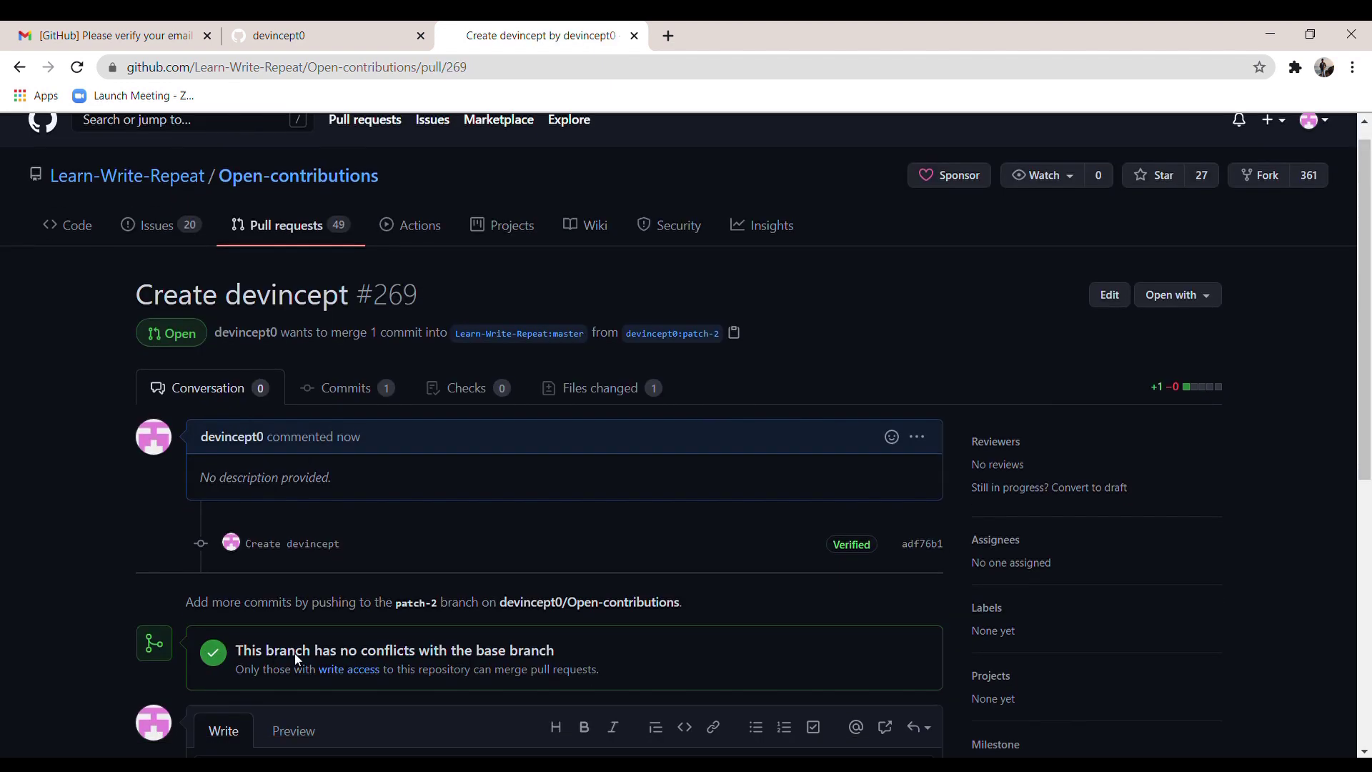
pyautogui.scroll(-2, 296, 659)
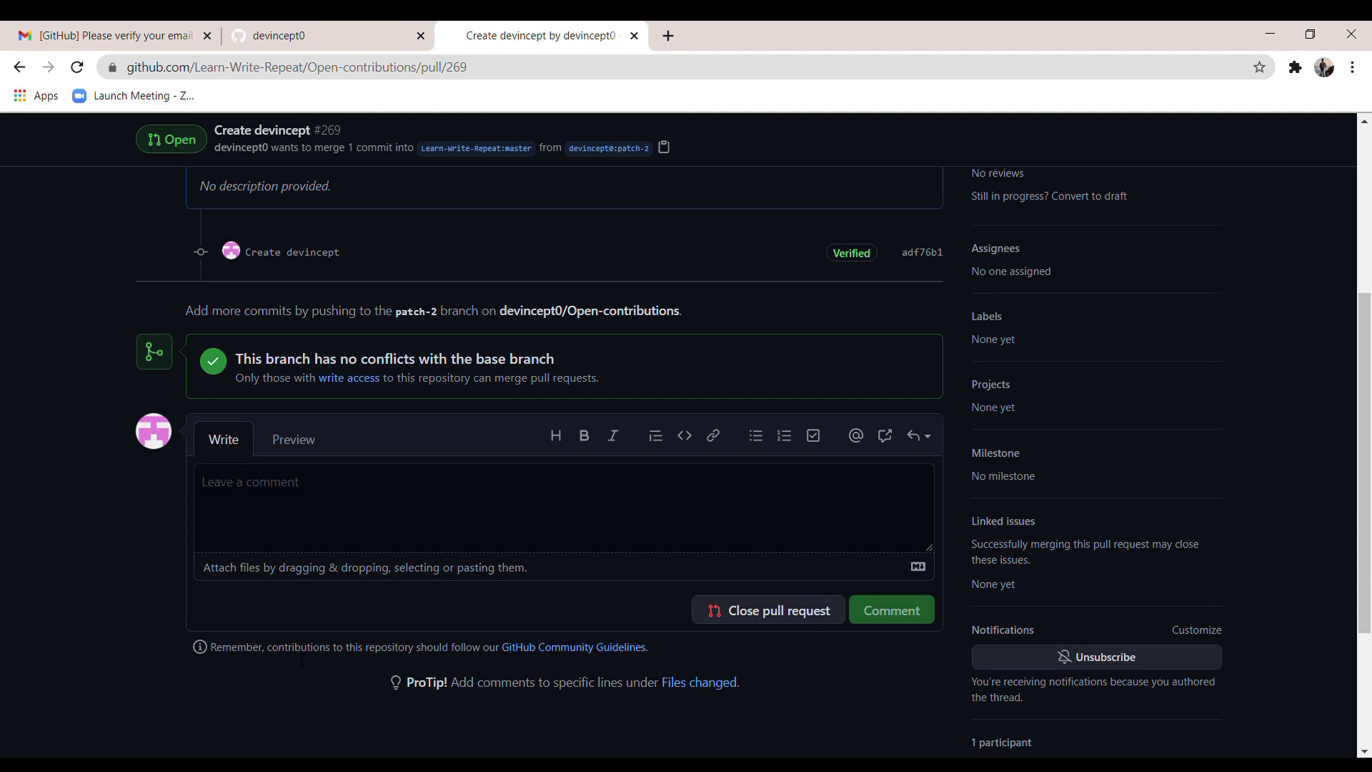